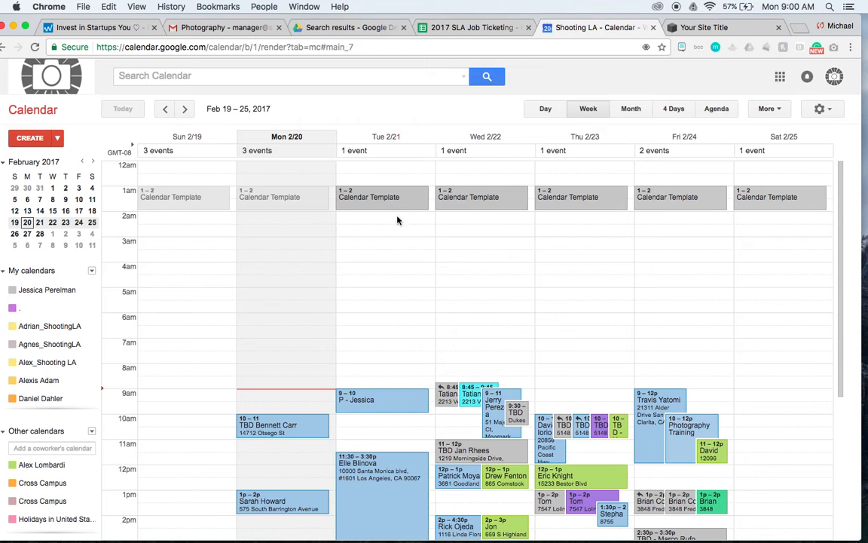
Copy the blank description fields from the Tue 2/21 Calendar Template event and return to the week view.
{"action": "left_click", "coordinate": [411, 199]}
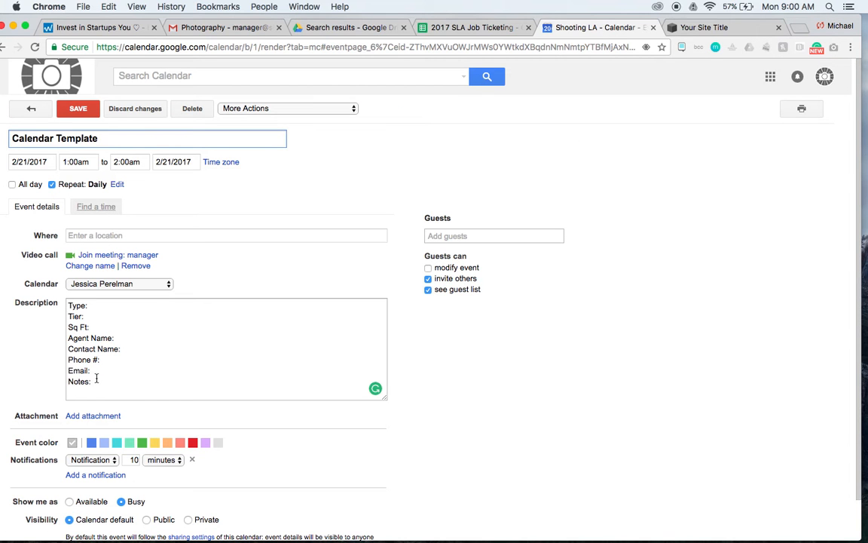
{"action": "left_click_drag", "start_coordinate": [96, 385], "coordinate": [68, 305]}
{"action": "key", "text": "super+c"}
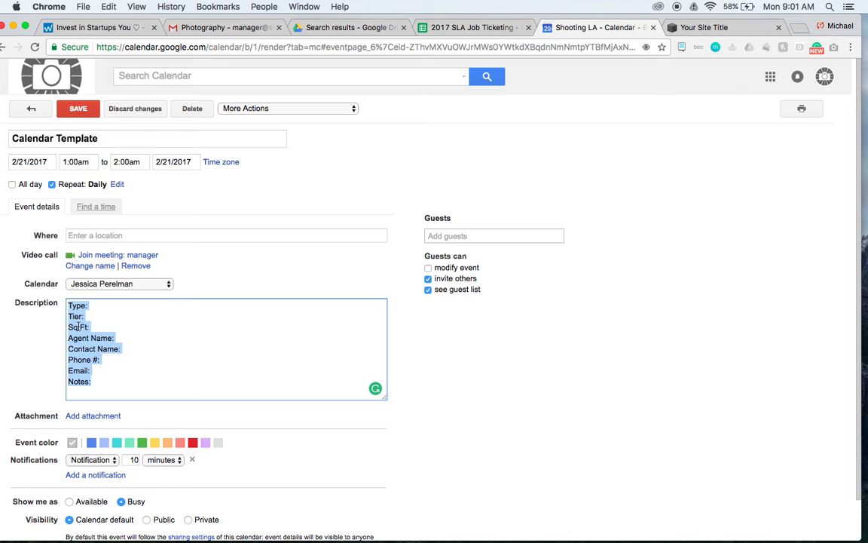
{"action": "left_click", "coordinate": [31, 108]}
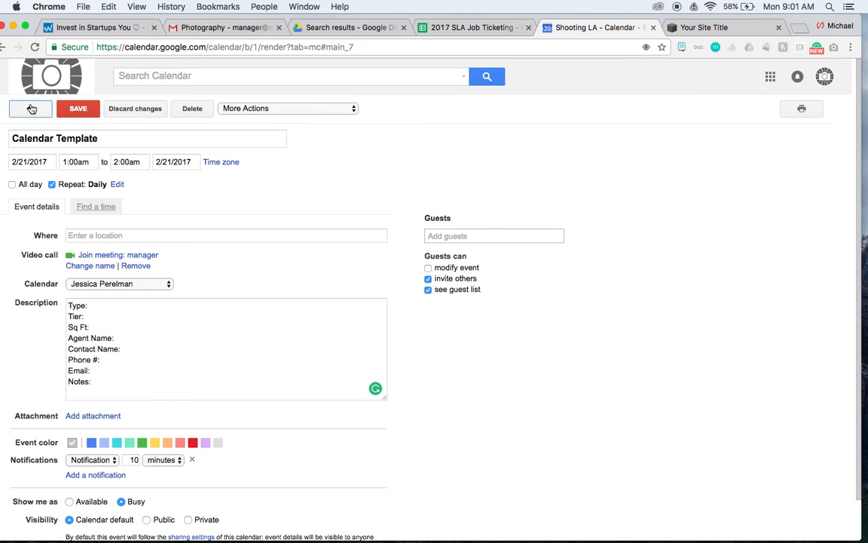
Paste the copied template into the description of the 9:30am TBD event on Wed 2/22.
{"action": "scroll", "coordinate": [349, 373], "scroll_direction": "down", "scroll_amount": 3}
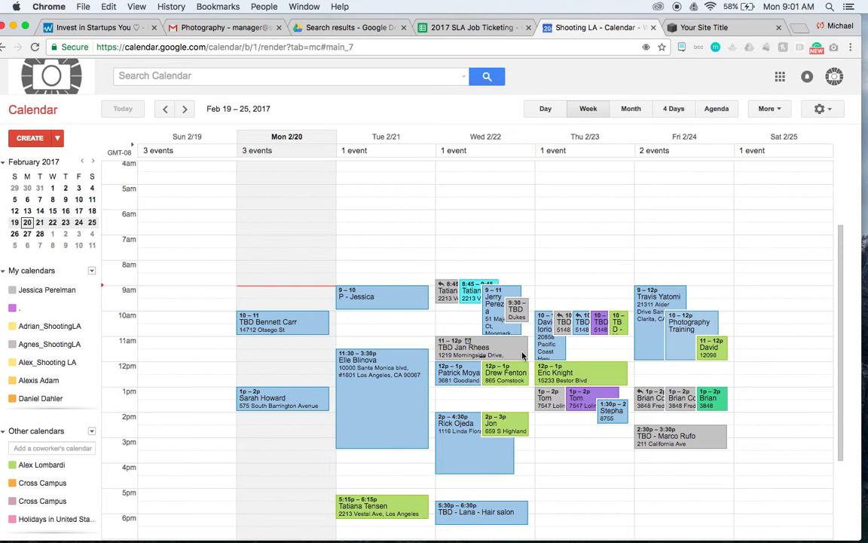
{"action": "double_click", "coordinate": [518, 312]}
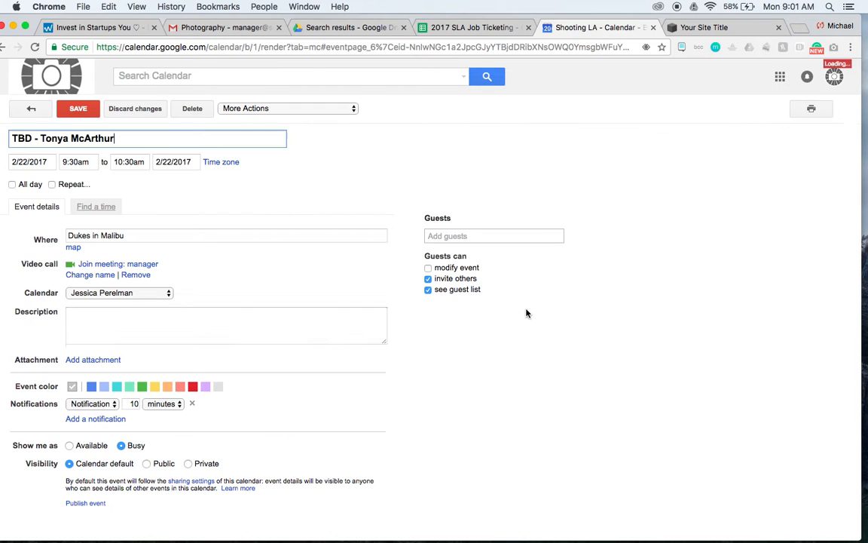
{"action": "left_click", "coordinate": [89, 326]}
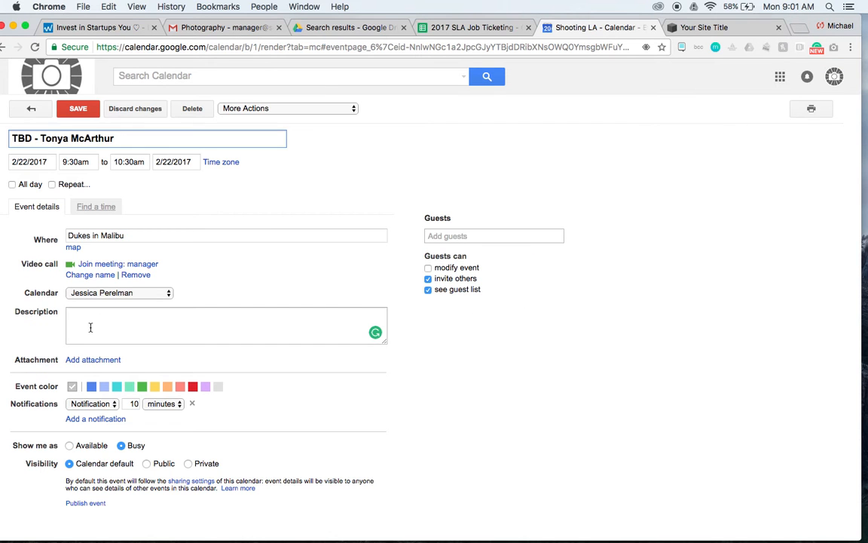
{"action": "key", "text": "super+v"}
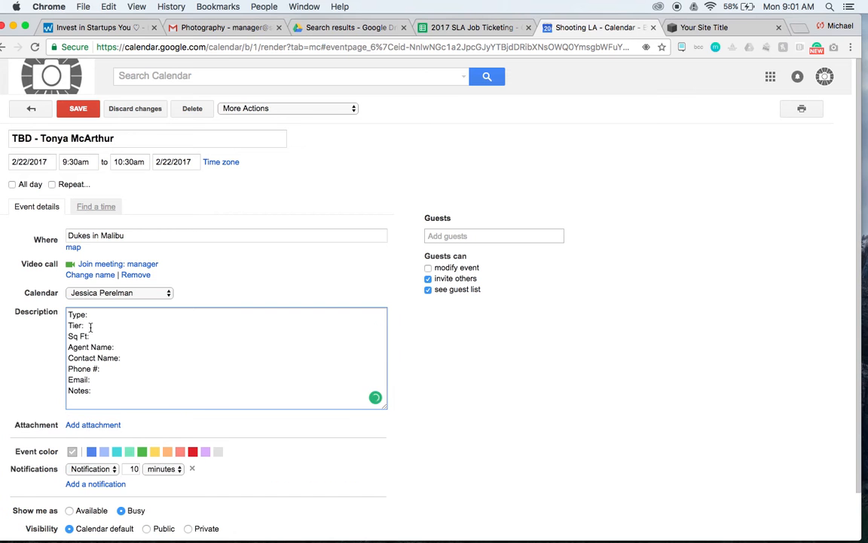
Copy the client's name from the event title into the description's Agent Name and Contact Name lines.
{"action": "left_click_drag", "start_coordinate": [120, 138], "coordinate": [40, 135]}
{"action": "key", "text": "super+c"}
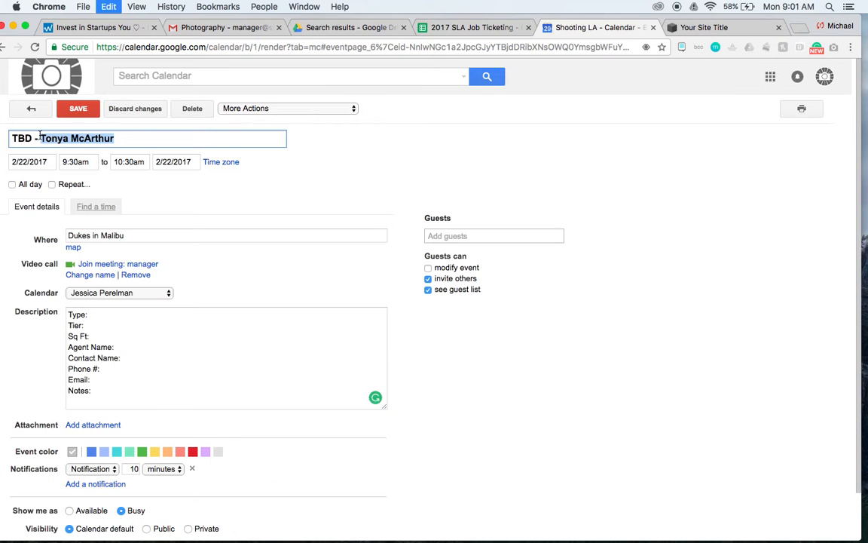
{"action": "left_click", "coordinate": [125, 348]}
{"action": "key", "text": "super+v"}
{"action": "left_click", "coordinate": [130, 359]}
{"action": "key", "text": "super+v"}
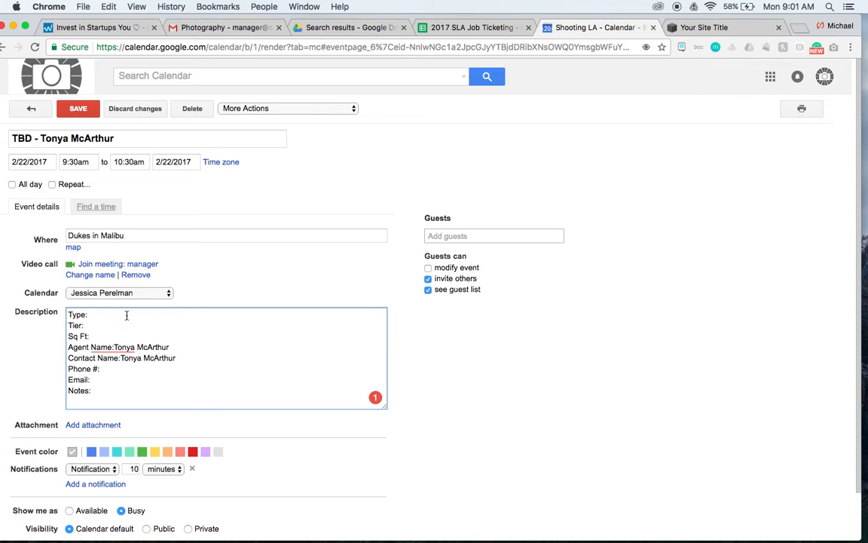
Copy the client's phone number from the signature in the Photography e-mail into the event description's Phone # line.
{"action": "left_click", "coordinate": [208, 28]}
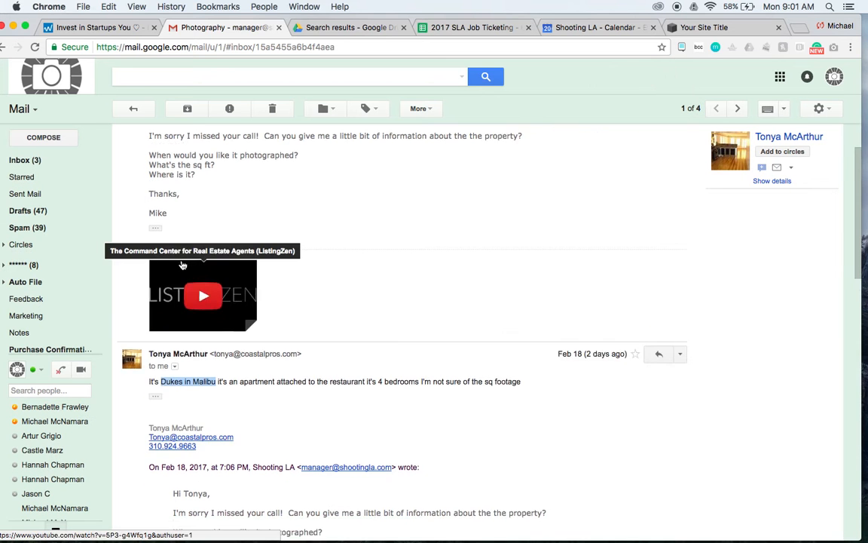
{"action": "scroll", "coordinate": [182, 265], "scroll_direction": "down", "scroll_amount": 2}
{"action": "left_click", "coordinate": [158, 373]}
{"action": "left_click_drag", "start_coordinate": [158, 373], "coordinate": [133, 373]}
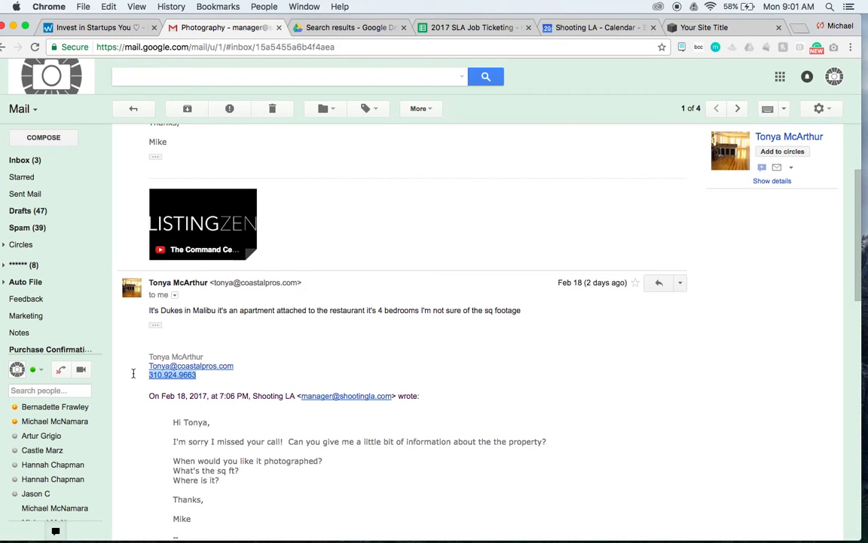
{"action": "left_click", "coordinate": [586, 33]}
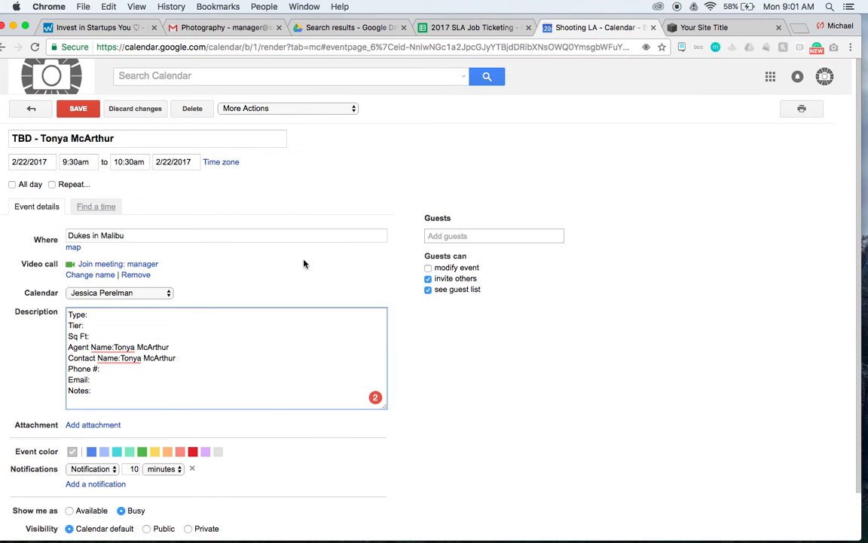
{"action": "mouse_move", "coordinate": [130, 368]}
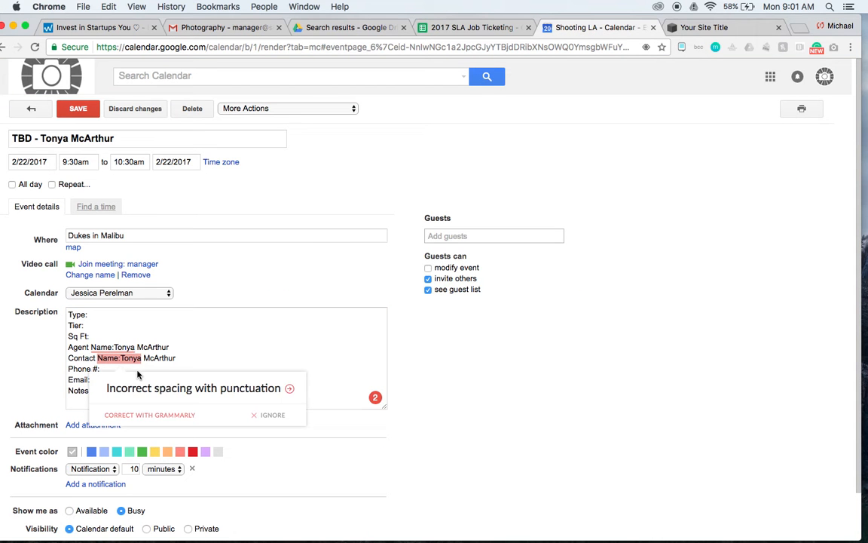
{"action": "left_click", "coordinate": [135, 376]}
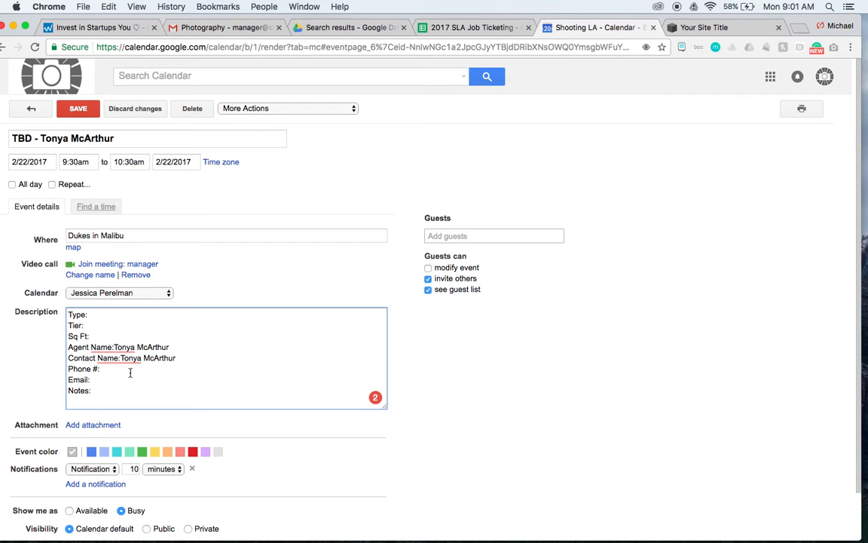
{"action": "key", "text": "super+v"}
Copy the client's e-mail address from the same message signature into the event description's Email line.
{"action": "left_click", "coordinate": [185, 28]}
{"action": "left_click_drag", "start_coordinate": [238, 366], "coordinate": [136, 367]}
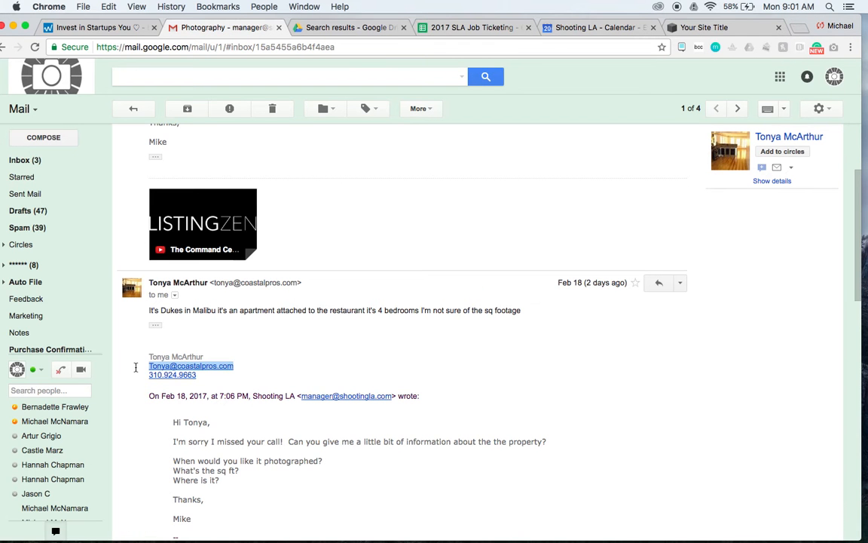
{"action": "left_click", "coordinate": [573, 27]}
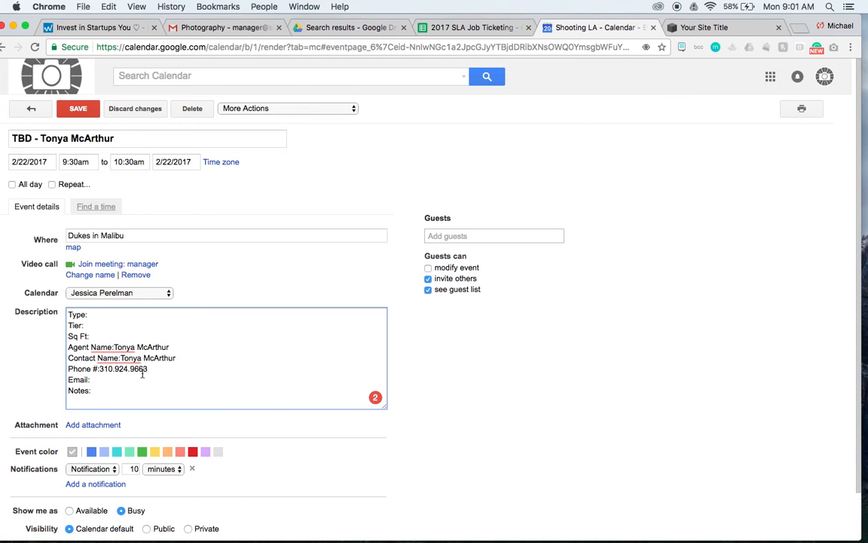
{"action": "left_click", "coordinate": [117, 380]}
{"action": "key", "text": "super+v"}
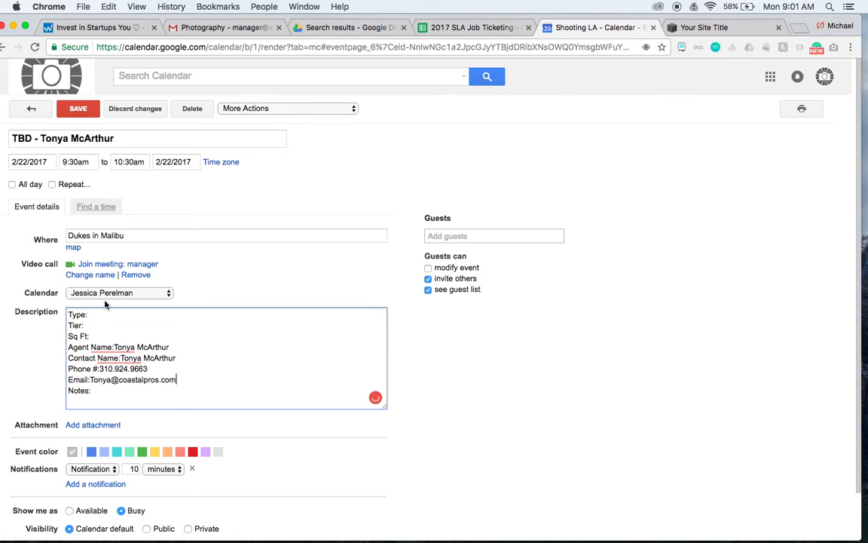
Enter Photos as the type and 2 as the tier in the event description, and save the event.
{"action": "type", "text": "o"}
{"action": "type", "text": "hot"}
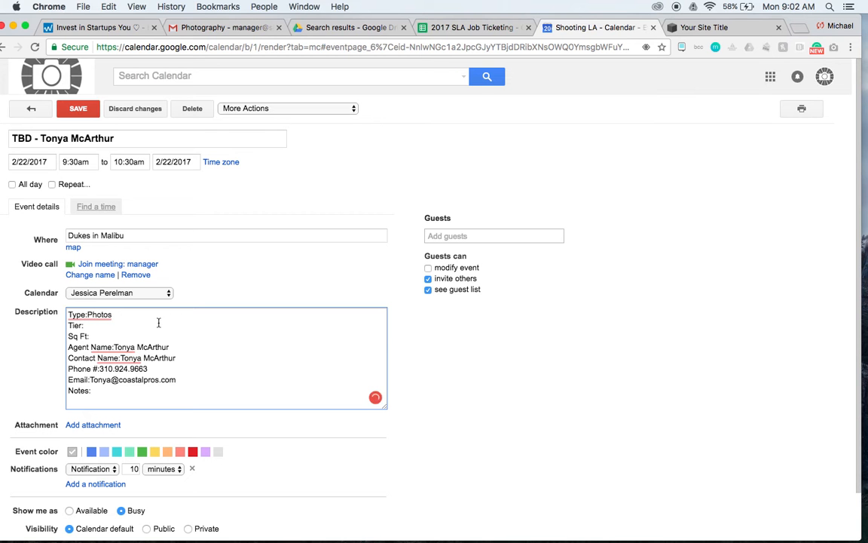
{"action": "type", "text": "2"}
{"action": "left_click", "coordinate": [93, 113]}
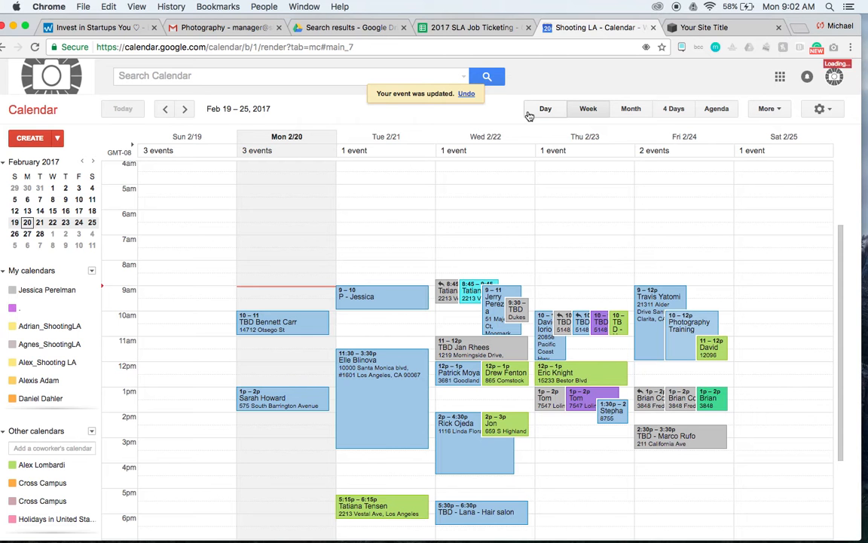
Show the calendar as an agenda and detach it into its own narrower browser window, offset from the main one.
{"action": "left_click", "coordinate": [719, 110]}
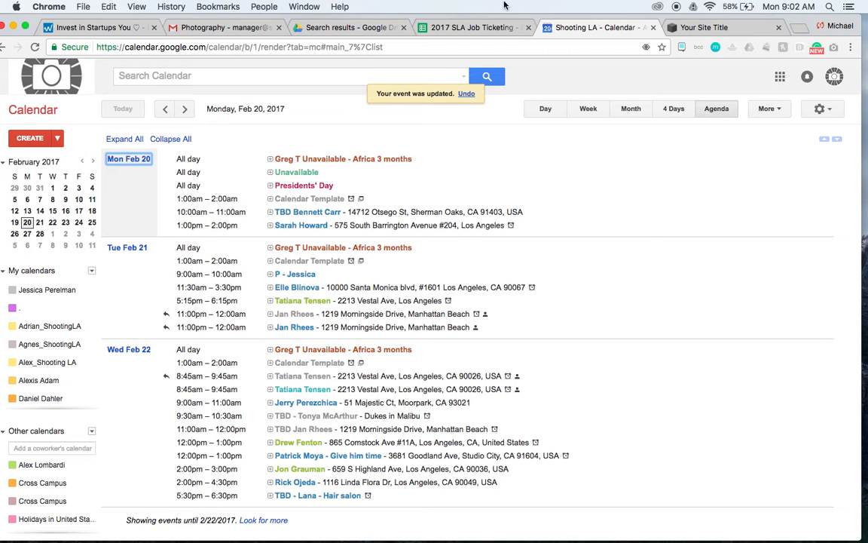
{"action": "left_click_drag", "start_coordinate": [558, 37], "coordinate": [572, 70]}
{"action": "left_click_drag", "start_coordinate": [778, 286], "coordinate": [556, 286]}
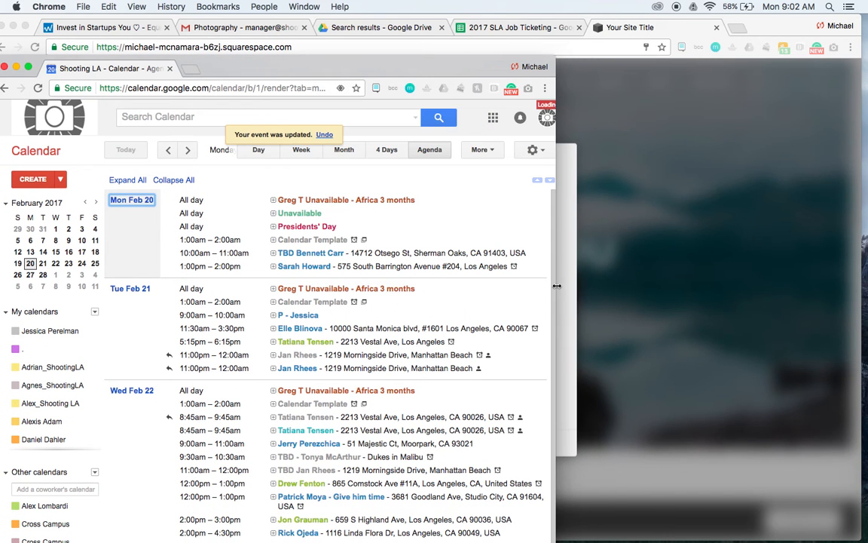
{"action": "left_click_drag", "start_coordinate": [349, 67], "coordinate": [609, 50]}
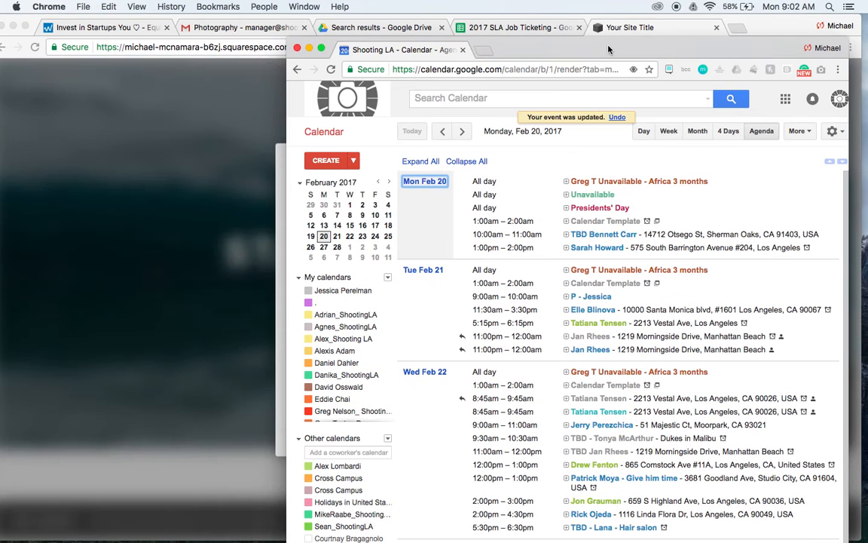
Show the 2017 SLA Job Ticketing spreadsheet and narrow its window so it sits beside the calendar agenda.
{"action": "left_click", "coordinate": [521, 28]}
{"action": "left_click", "coordinate": [601, 259]}
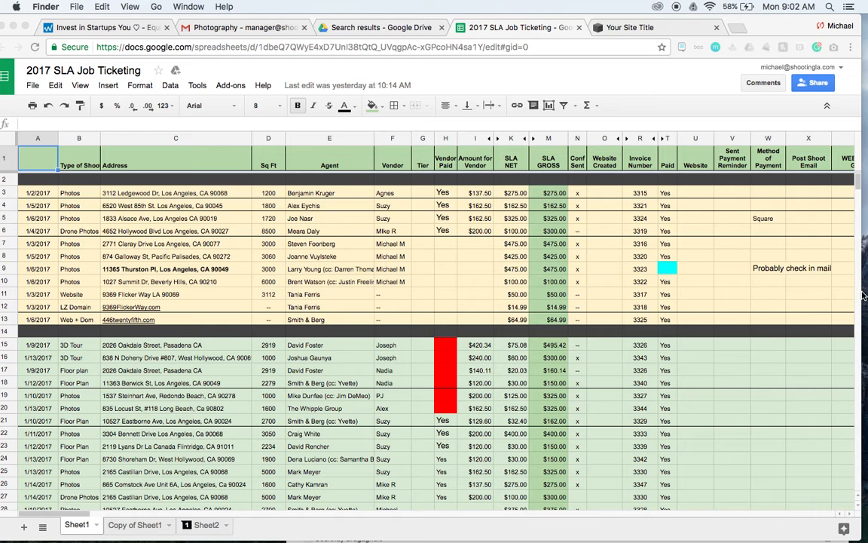
{"action": "left_click_drag", "start_coordinate": [864, 296], "coordinate": [463, 295]}
In the spreadsheet's block of jobs starting 2/20/2017, move row 209 directly below the dark divider row 206.
{"action": "scroll", "coordinate": [280, 321], "scroll_direction": "down", "scroll_amount": 15}
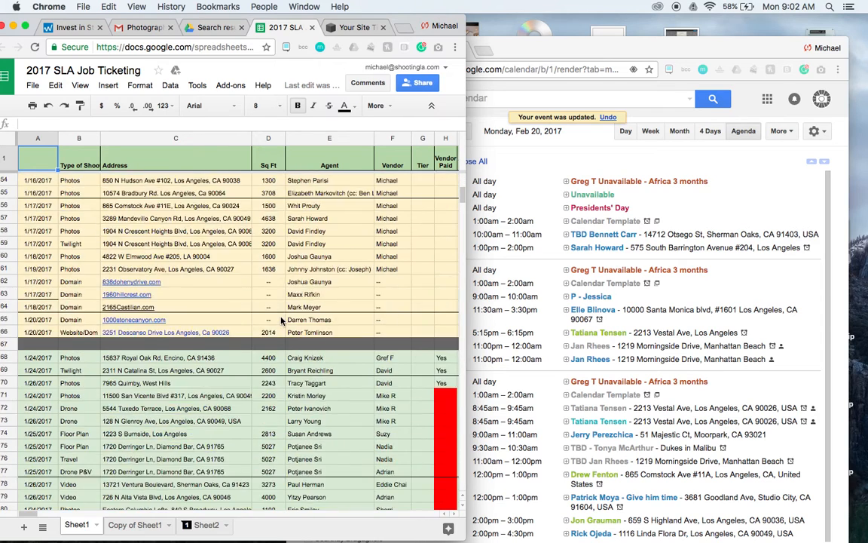
{"action": "scroll", "coordinate": [281, 321], "scroll_direction": "down", "scroll_amount": 15}
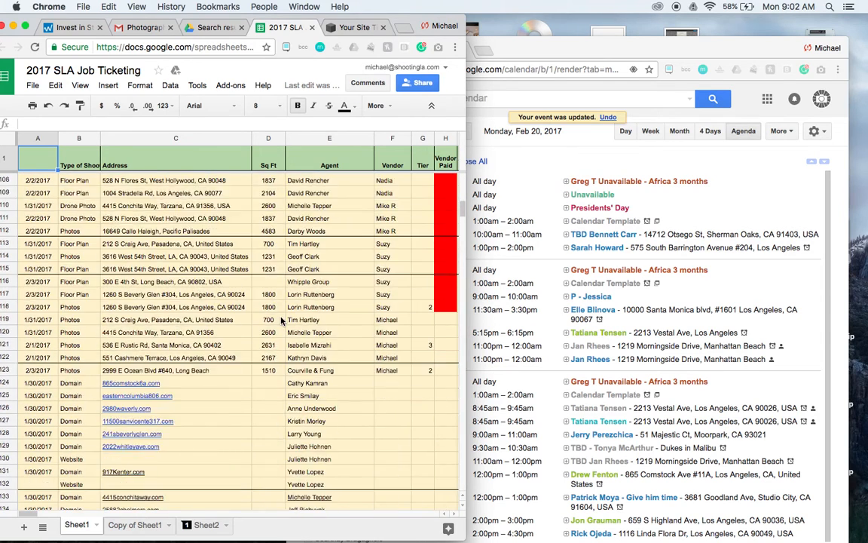
{"action": "scroll", "coordinate": [280, 321], "scroll_direction": "down", "scroll_amount": 10}
{"action": "scroll", "coordinate": [281, 321], "scroll_direction": "down", "scroll_amount": 15}
{"action": "scroll", "coordinate": [280, 321], "scroll_direction": "down", "scroll_amount": 3}
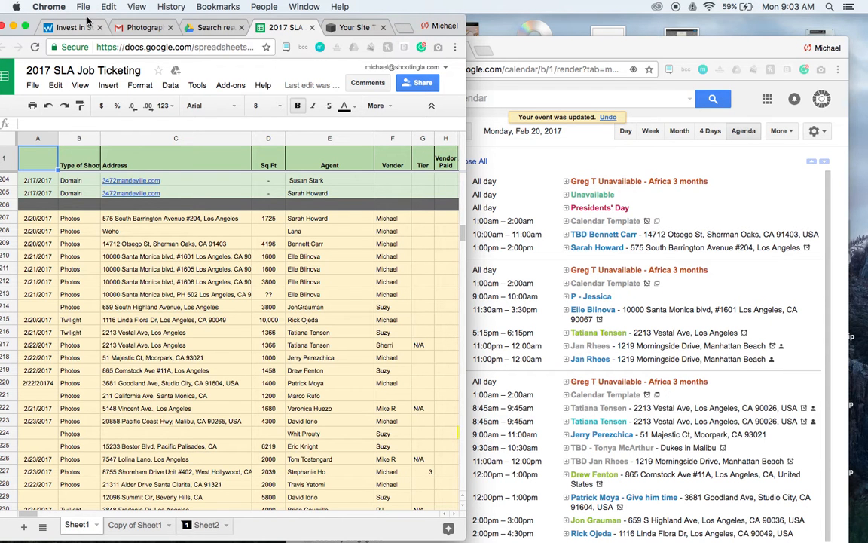
{"action": "left_click_drag", "start_coordinate": [88, 16], "coordinate": [99, 17]}
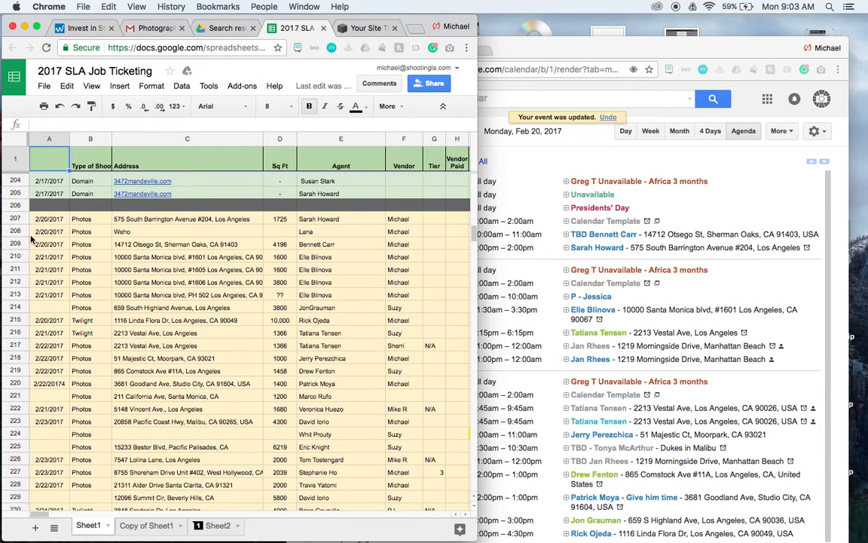
{"action": "left_click_drag", "start_coordinate": [17, 246], "coordinate": [21, 219]}
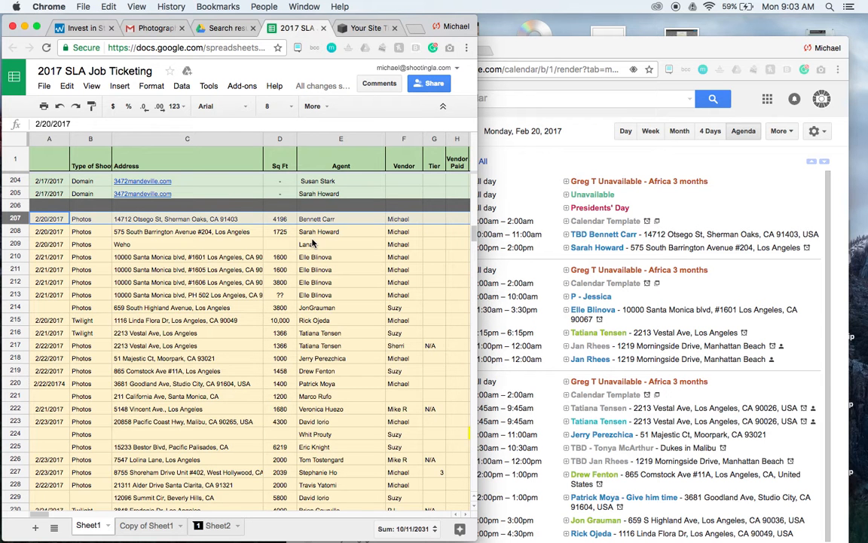
Move the Weho row below the 2/20/2017 Twilight row, and the 2/21/2017 Twilight row up to row 213.
{"action": "left_click", "coordinate": [11, 240]}
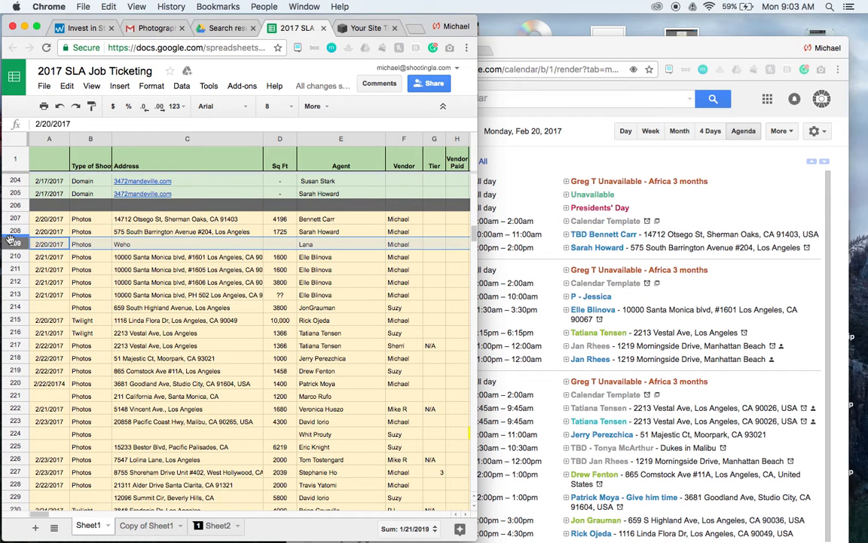
{"action": "left_click_drag", "start_coordinate": [10, 240], "coordinate": [19, 321]}
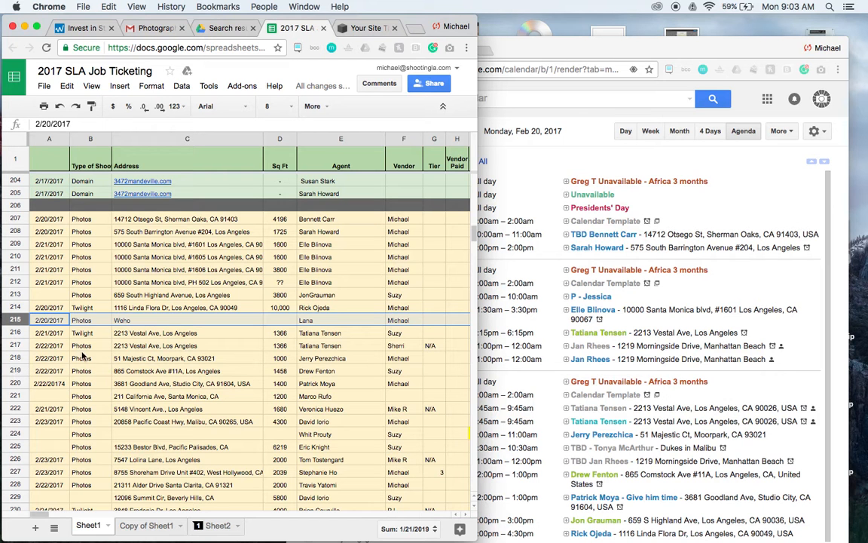
{"action": "left_click", "coordinate": [15, 333]}
{"action": "left_click_drag", "start_coordinate": [16, 332], "coordinate": [20, 295]}
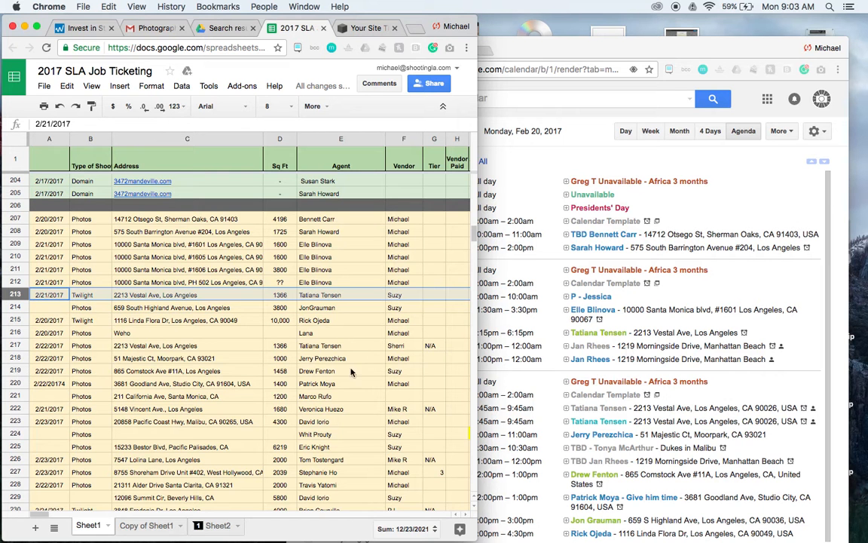
Insert a blank row above row 214 and enter the agent's name from the Tue Feb 21 11:00pm event in its Agent column.
{"action": "left_click", "coordinate": [15, 308]}
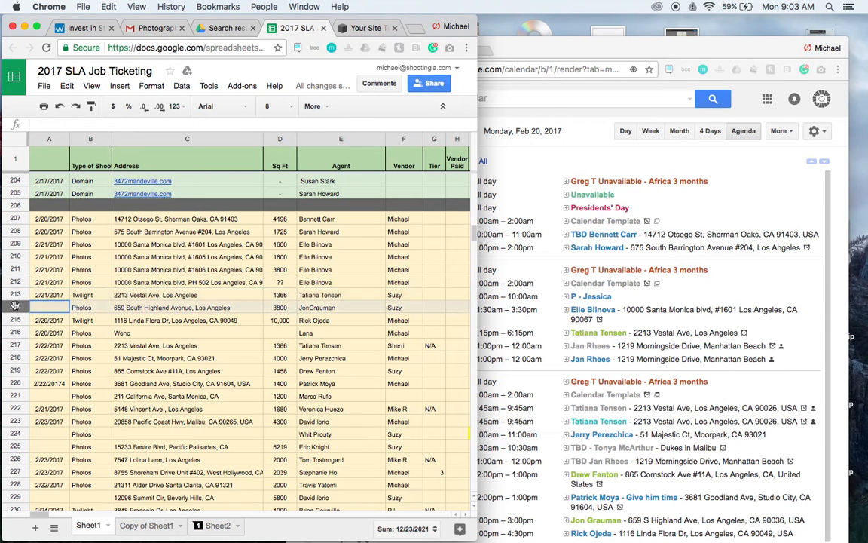
{"action": "right_click", "coordinate": [16, 308]}
{"action": "left_click", "coordinate": [43, 393]}
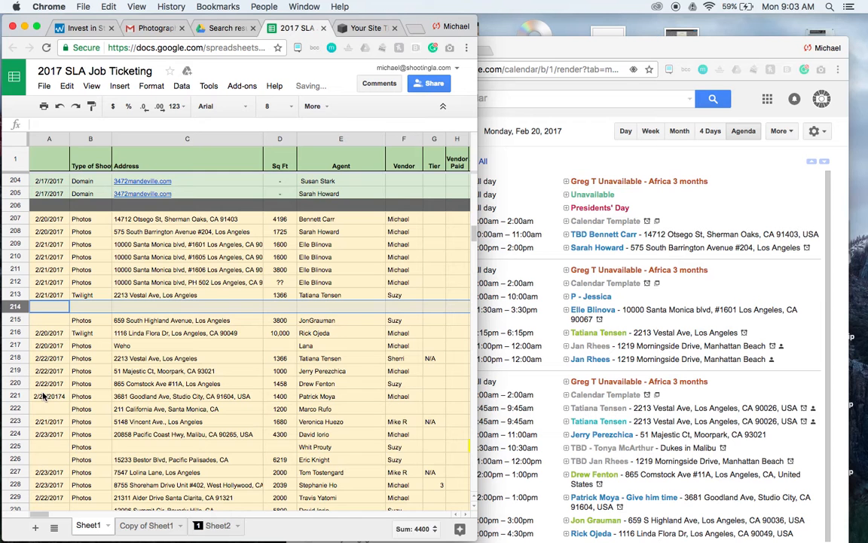
{"action": "left_click", "coordinate": [324, 307]}
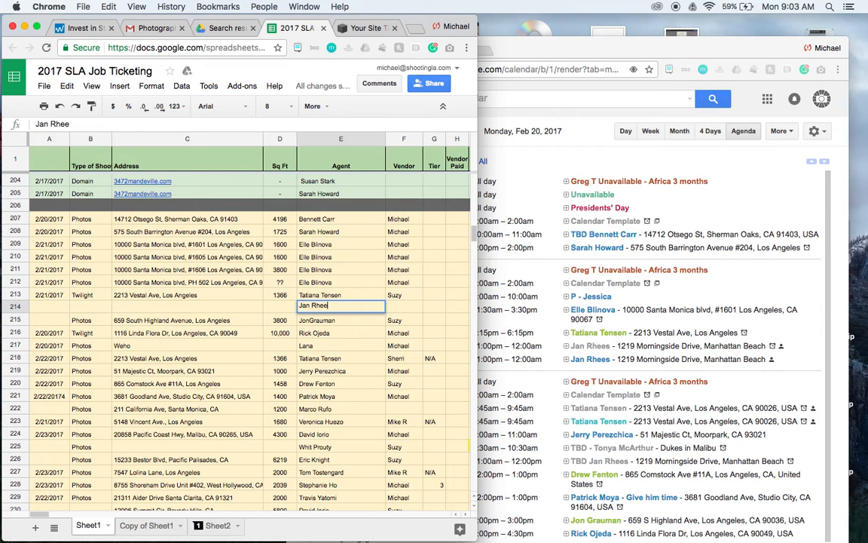
{"action": "type", "text": "s"}
Open the first Tue Feb 21 11:00pm event's details and copy its location into the Address cell of row 214.
{"action": "double_click", "coordinate": [627, 346]}
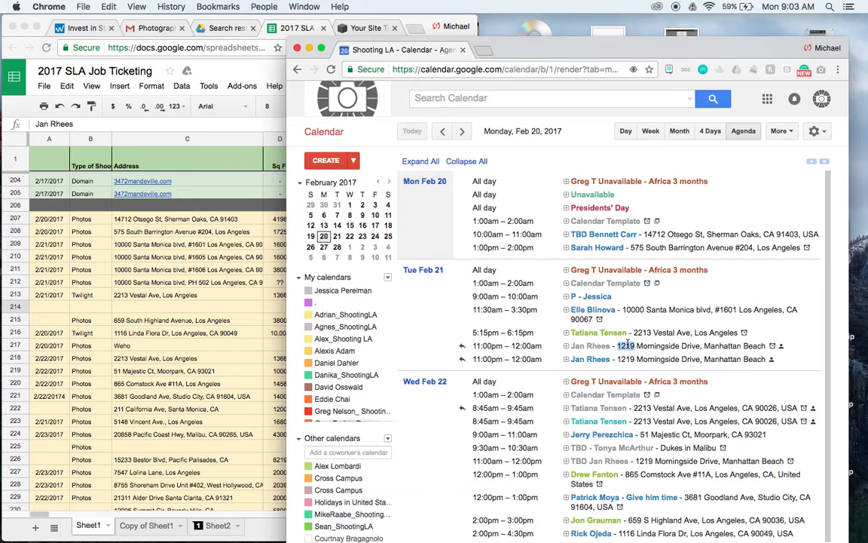
{"action": "double_click", "coordinate": [648, 346]}
{"action": "double_click", "coordinate": [597, 347]}
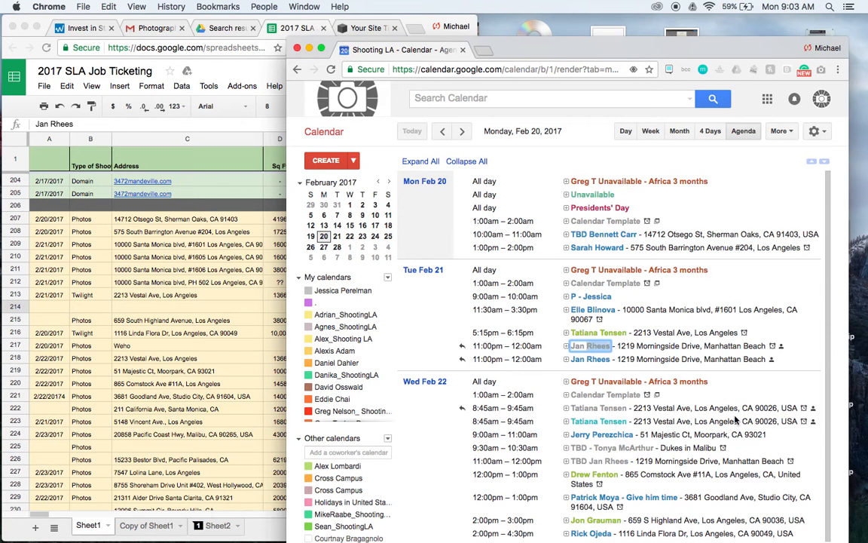
{"action": "left_click", "coordinate": [588, 348]}
{"action": "left_click", "coordinate": [799, 416]}
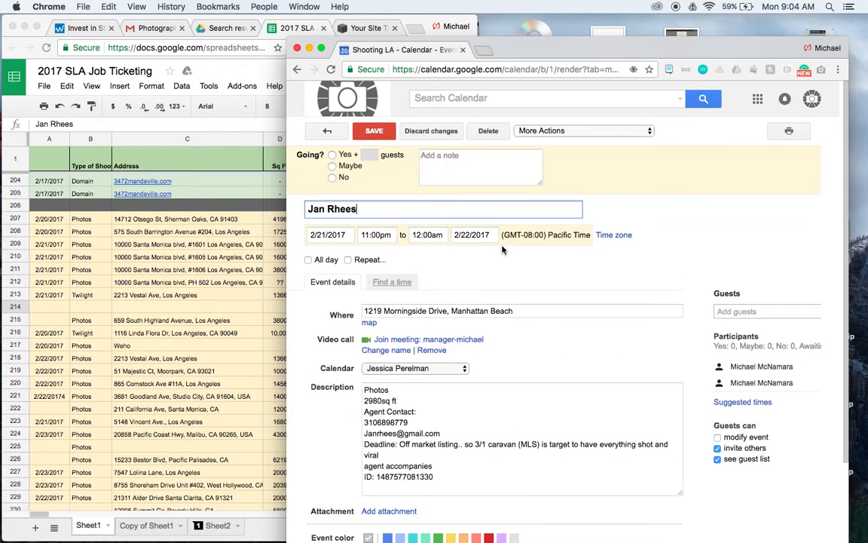
{"action": "left_click", "coordinate": [516, 312]}
{"action": "key", "text": "super+c"}
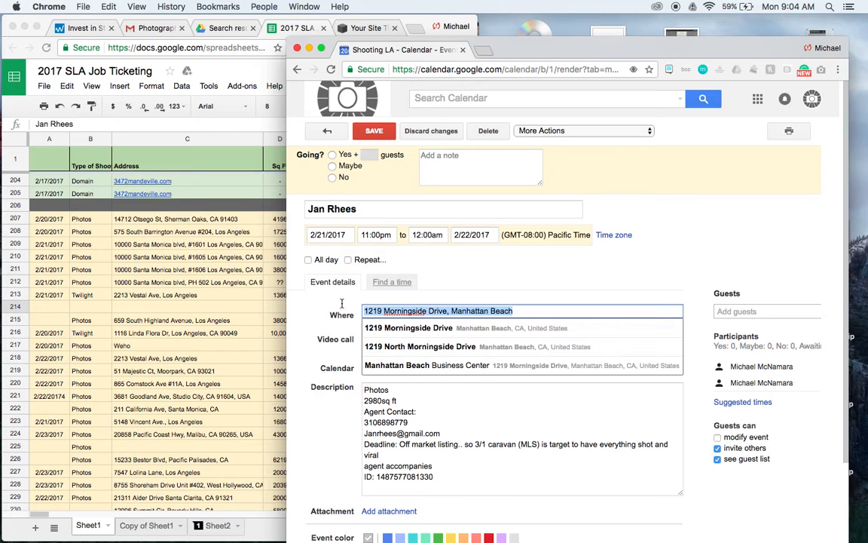
{"action": "left_click", "coordinate": [135, 315]}
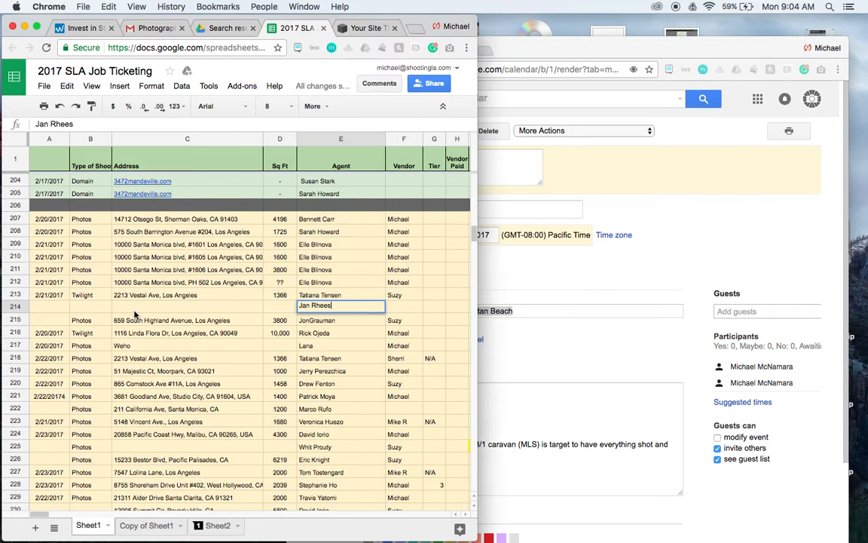
{"action": "left_click", "coordinate": [141, 308]}
{"action": "key", "text": "super+v"}
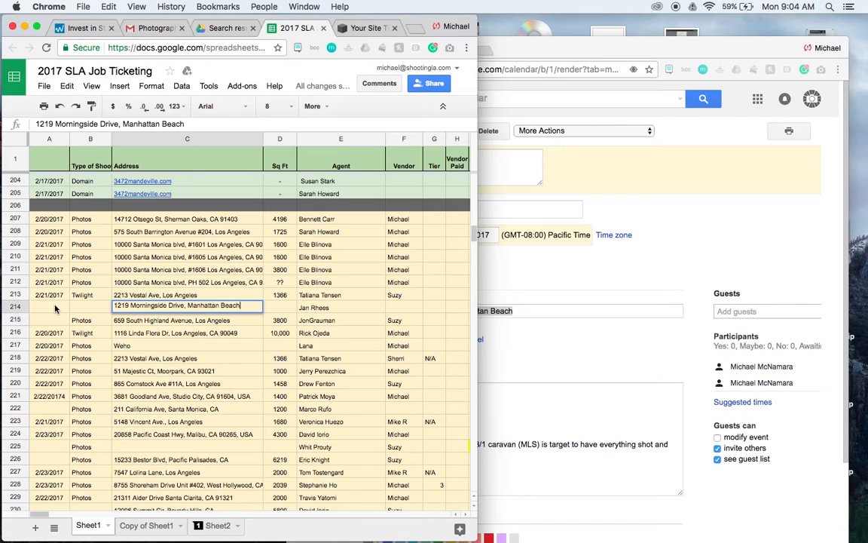
Set the date of row 214 to 2/21/2017.
{"action": "left_click", "coordinate": [580, 282]}
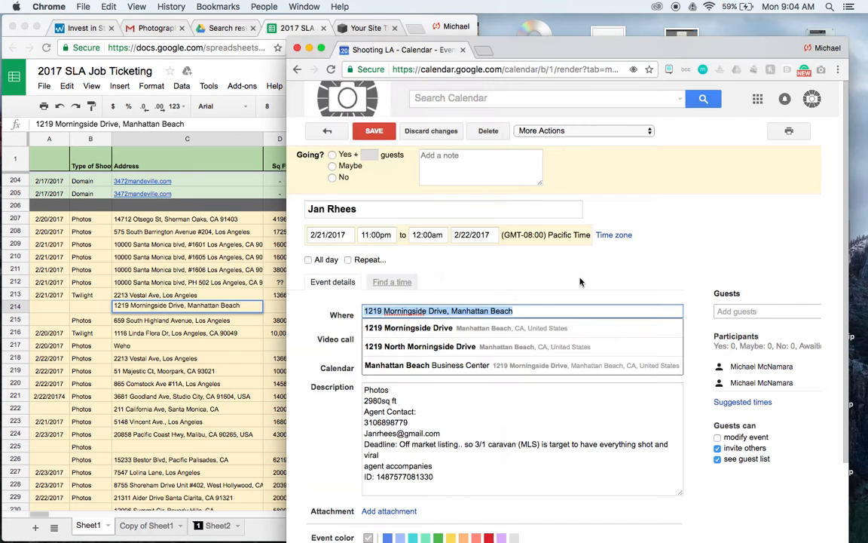
{"action": "left_click", "coordinate": [38, 273]}
{"action": "left_click", "coordinate": [43, 305]}
{"action": "type", "text": "2/321"}
{"action": "key", "text": "BackSpace"}
{"action": "key", "text": "BackSpace"}
{"action": "key", "text": "BackSpace"}
{"action": "type", "text": "21"}
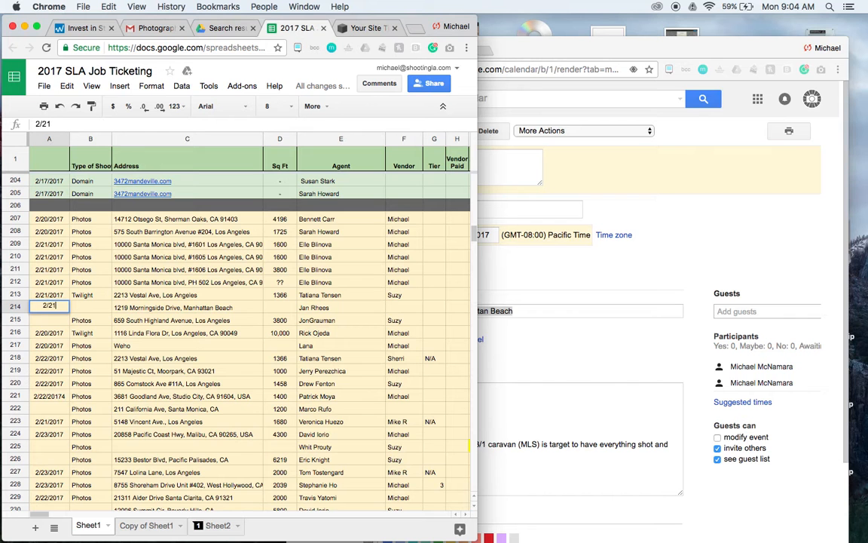
{"action": "type", "text": "/2017"}
{"action": "key", "text": "Return"}
Leave the event's details, collapse the event in the agenda and view the Wed Feb 22 events.
{"action": "left_click", "coordinate": [563, 308]}
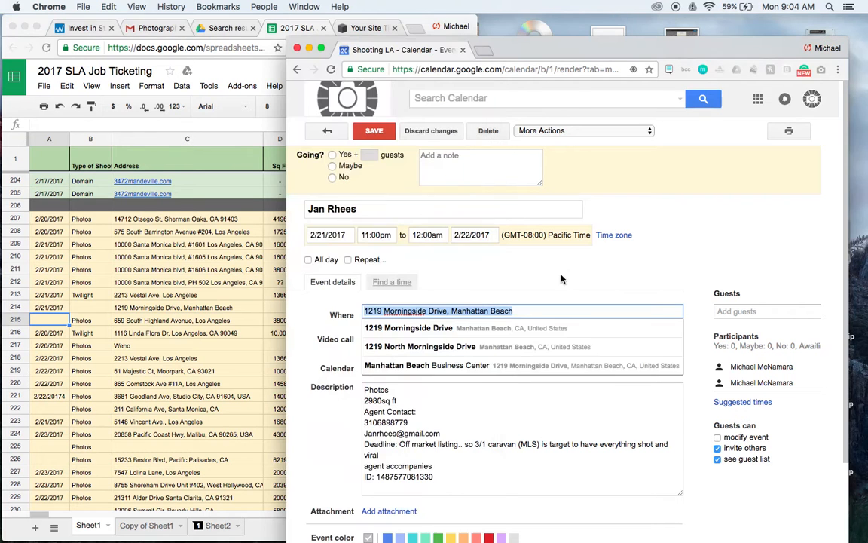
{"action": "left_click", "coordinate": [328, 133]}
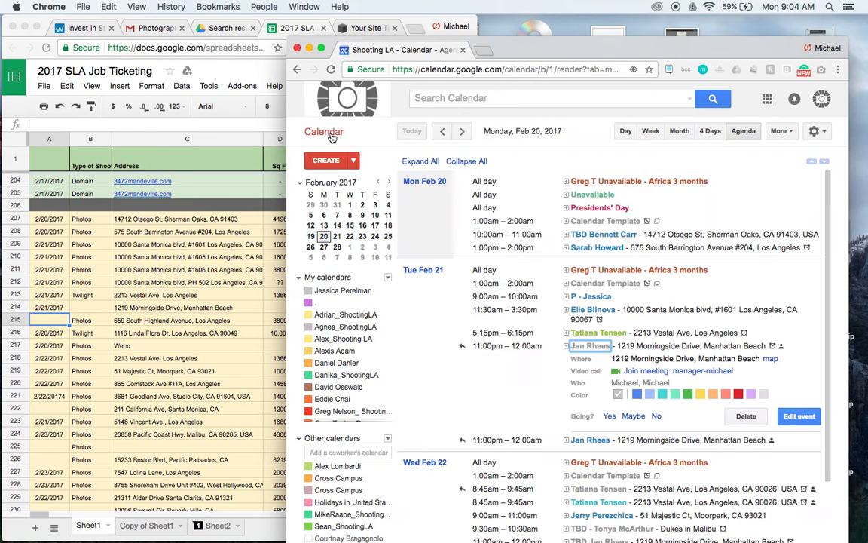
{"action": "left_click", "coordinate": [591, 346]}
{"action": "scroll", "coordinate": [577, 388], "scroll_direction": "down", "scroll_amount": 1}
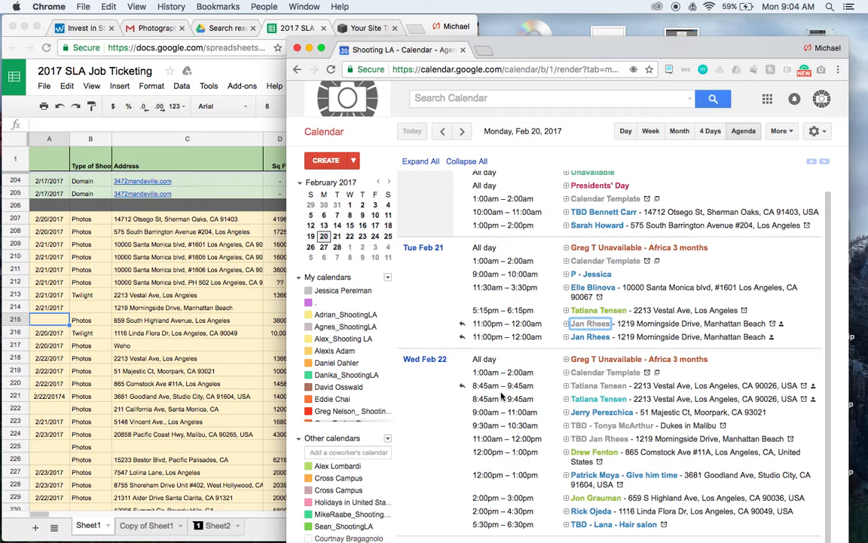
Move the 2/22/2017 Vestal Ave row up to row 215, and the 2/22/2017 Majestic Ct row up to row 216.
{"action": "left_click", "coordinate": [173, 303]}
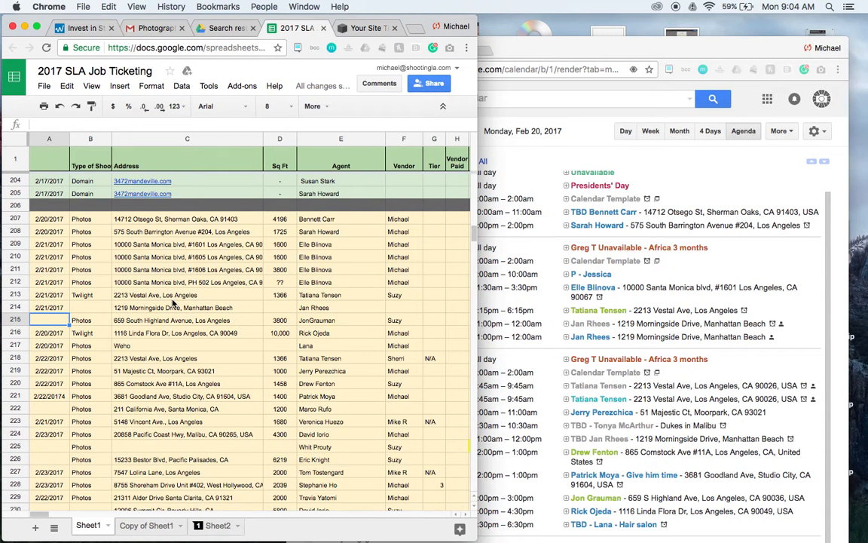
{"action": "left_click", "coordinate": [12, 357]}
{"action": "left_click_drag", "start_coordinate": [12, 357], "coordinate": [15, 315]}
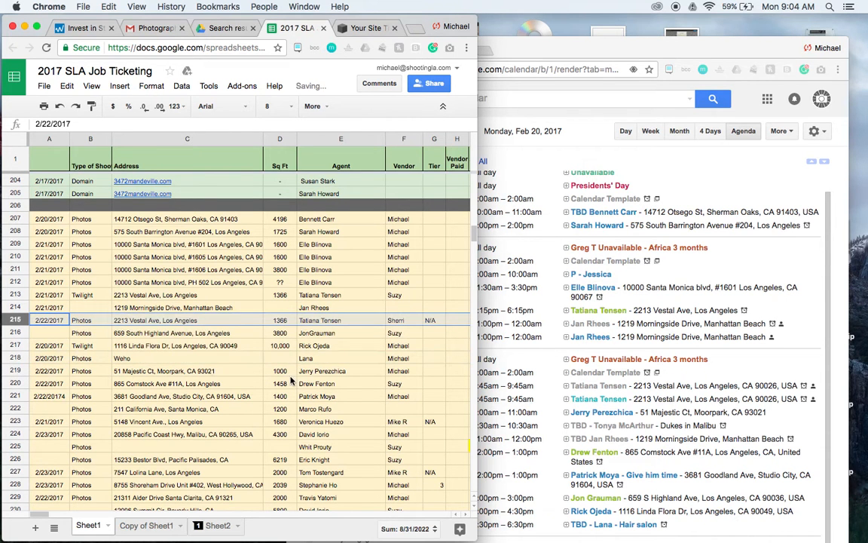
{"action": "left_click", "coordinate": [15, 370]}
{"action": "left_click_drag", "start_coordinate": [15, 370], "coordinate": [11, 332]}
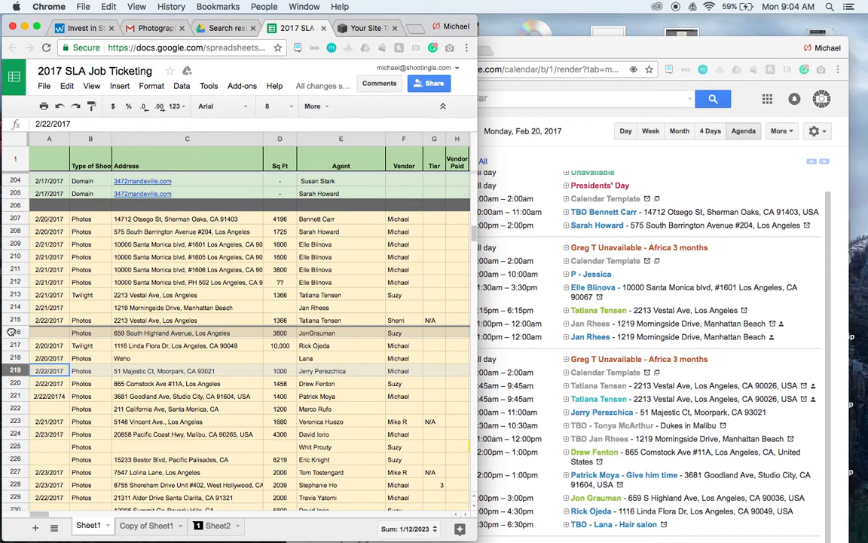
{"action": "left_click_drag", "start_coordinate": [12, 332], "coordinate": [11, 332]}
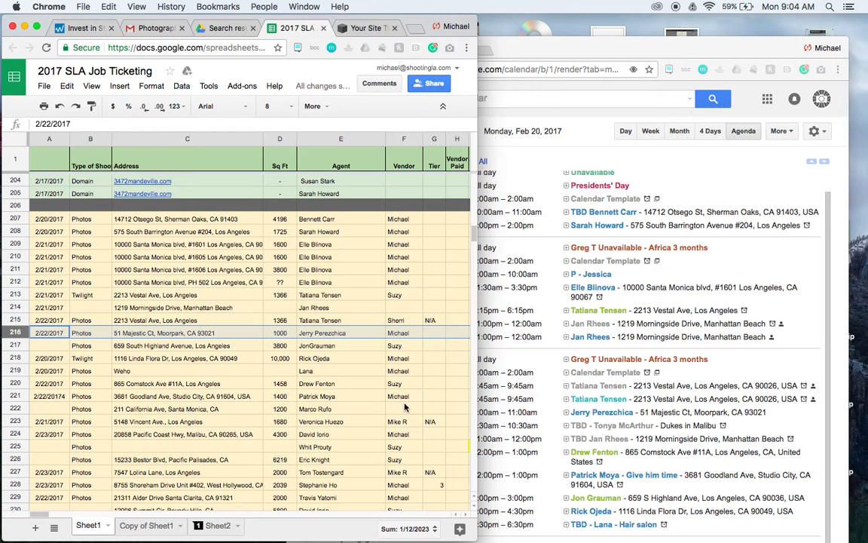
Insert a blank row above row 217 and enter the agent's name from the Wed Feb 22 9:30am event in its Agent column.
{"action": "left_click", "coordinate": [13, 344]}
{"action": "right_click", "coordinate": [13, 344]}
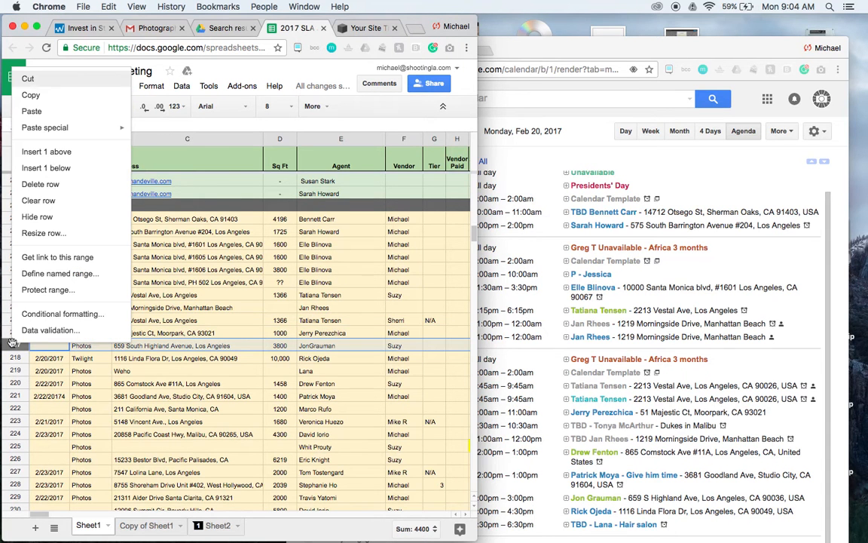
{"action": "left_click", "coordinate": [37, 153]}
{"action": "left_click", "coordinate": [338, 345]}
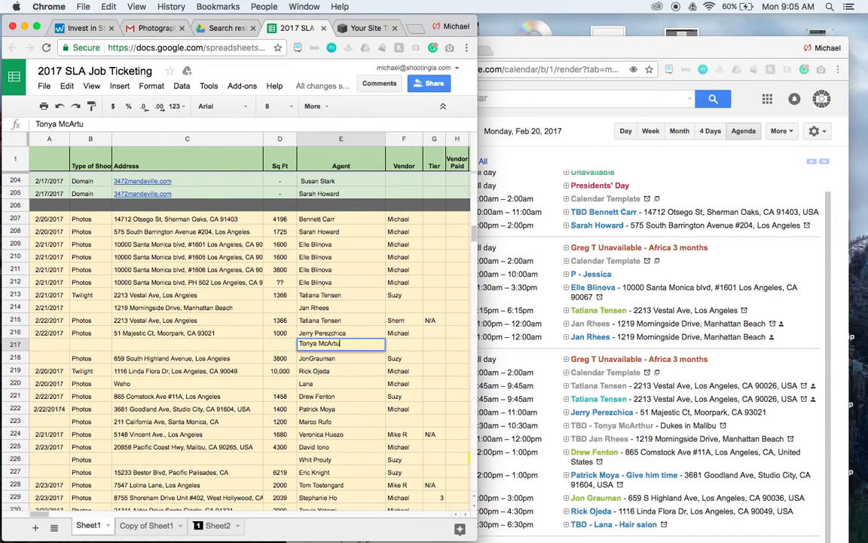
Open the Wed Feb 22 9:30am event's details and set its location to the suggested Duke's Malibu entry.
{"action": "left_click", "coordinate": [614, 428]}
{"action": "left_click", "coordinate": [615, 429]}
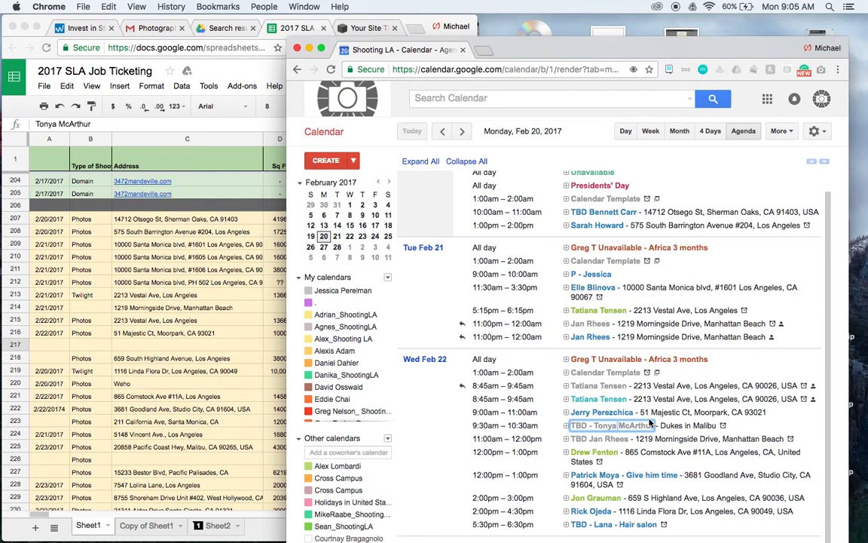
{"action": "left_click", "coordinate": [647, 427]}
{"action": "left_click", "coordinate": [801, 486]}
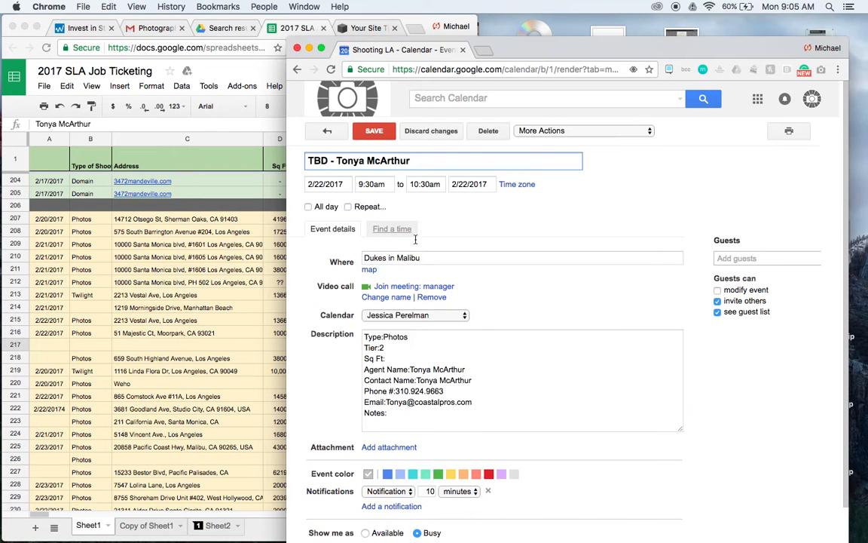
{"action": "left_click_drag", "start_coordinate": [421, 255], "coordinate": [360, 254]}
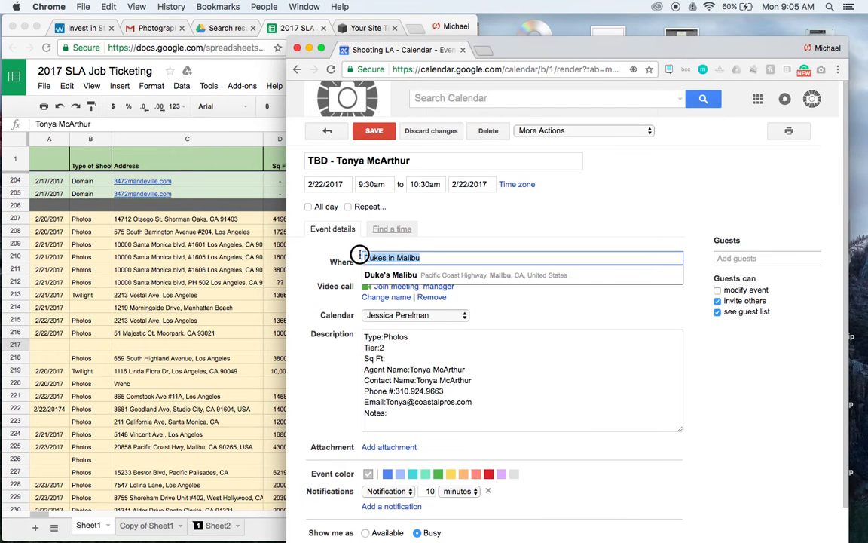
{"action": "left_click", "coordinate": [422, 274]}
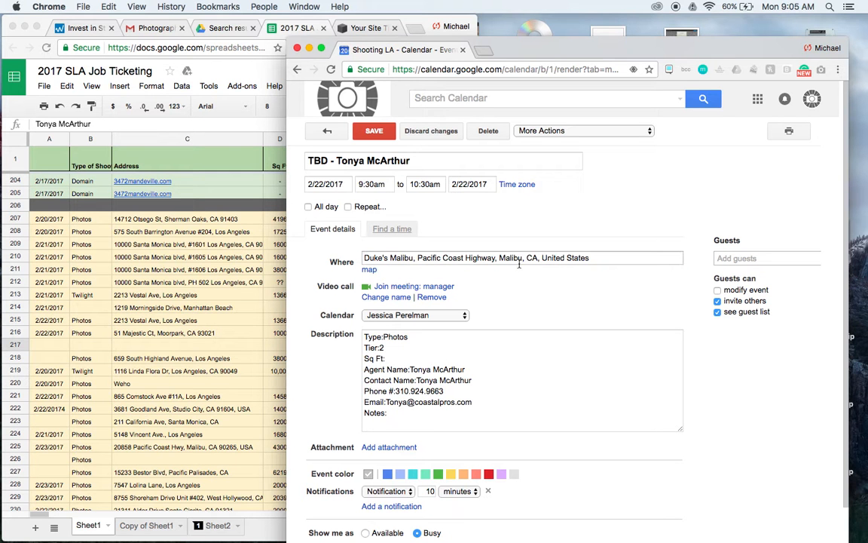
Copy the event's location, leaving out the country, into the Address cell of row 217.
{"action": "left_click_drag", "start_coordinate": [540, 258], "coordinate": [370, 258]}
{"action": "key", "text": "ctrl+c"}
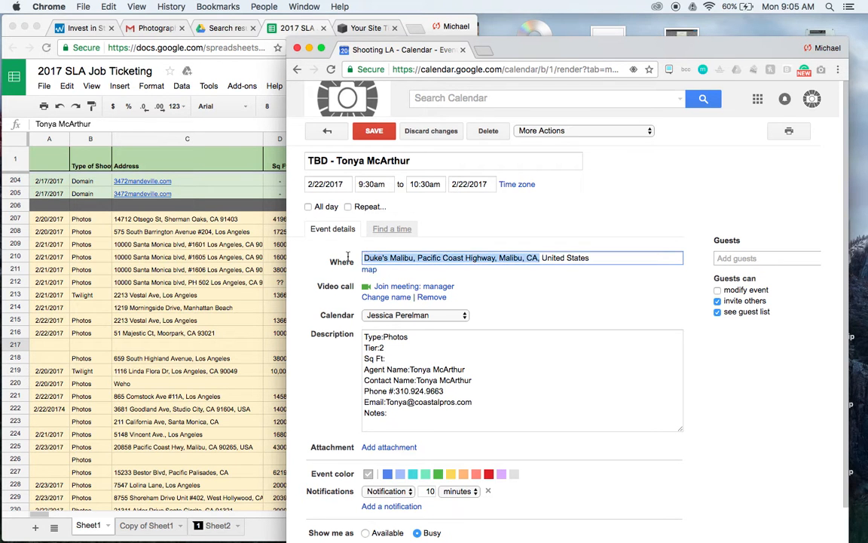
{"action": "left_click", "coordinate": [172, 348]}
{"action": "double_click", "coordinate": [172, 345]}
{"action": "key", "text": "ctrl+v"}
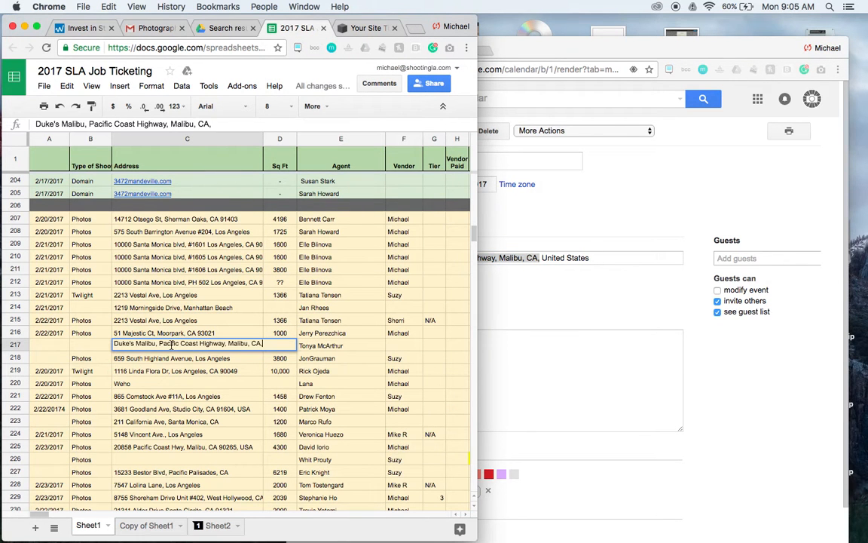
{"action": "left_click", "coordinate": [248, 308]}
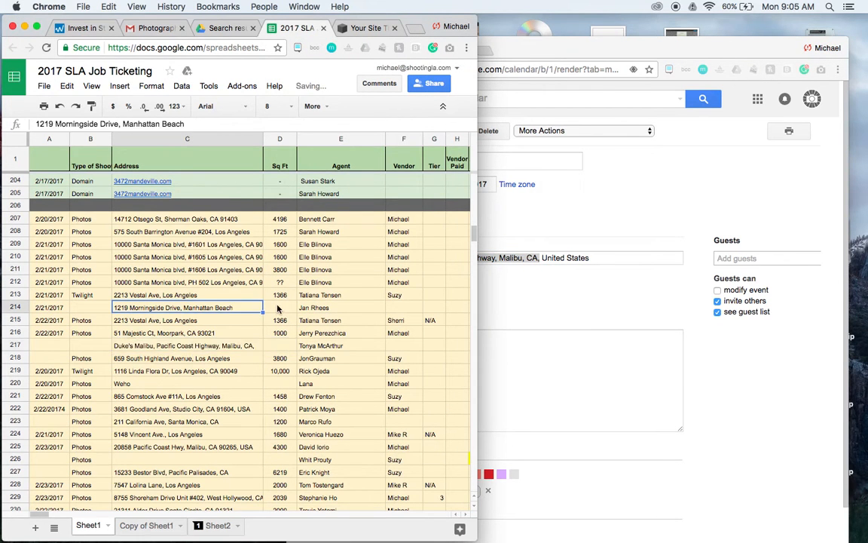
From the event's description, set row 217's type of shoot to Photos and its tier to 2.
{"action": "left_click", "coordinate": [277, 308]}
{"action": "left_click", "coordinate": [601, 192]}
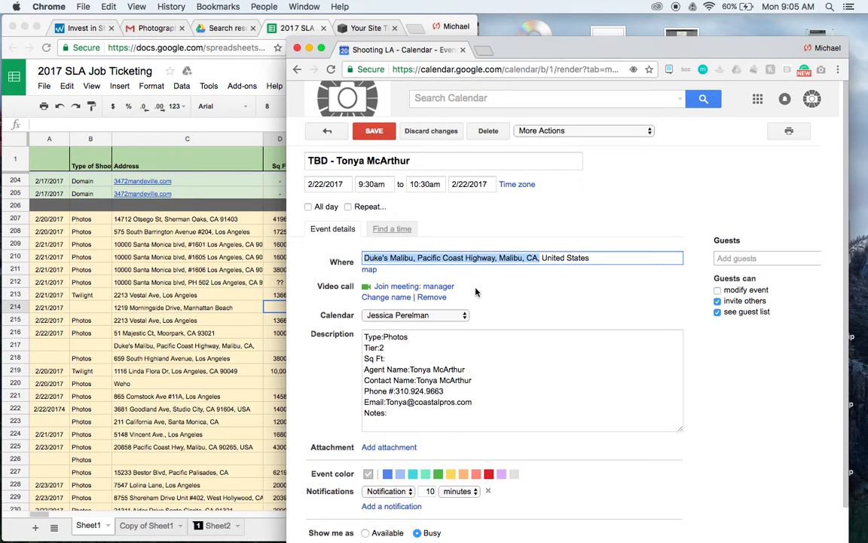
{"action": "left_click", "coordinate": [89, 342]}
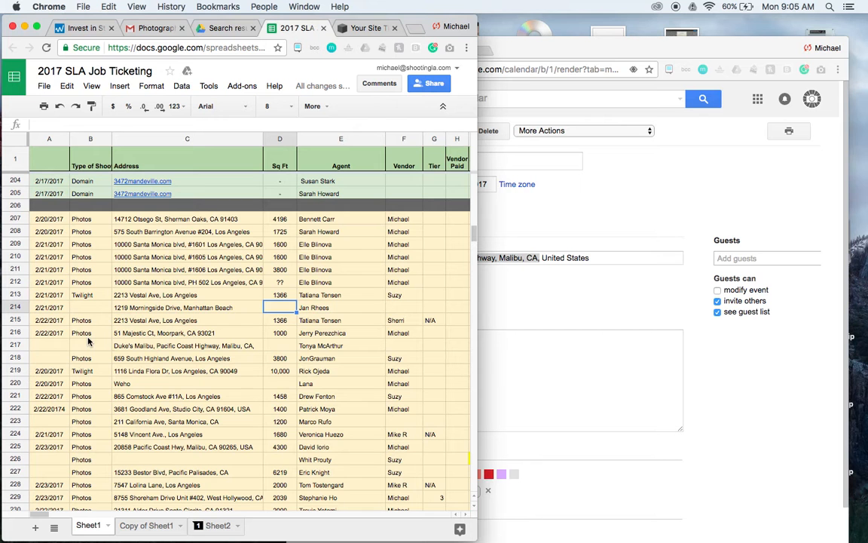
{"action": "left_click", "coordinate": [78, 346]}
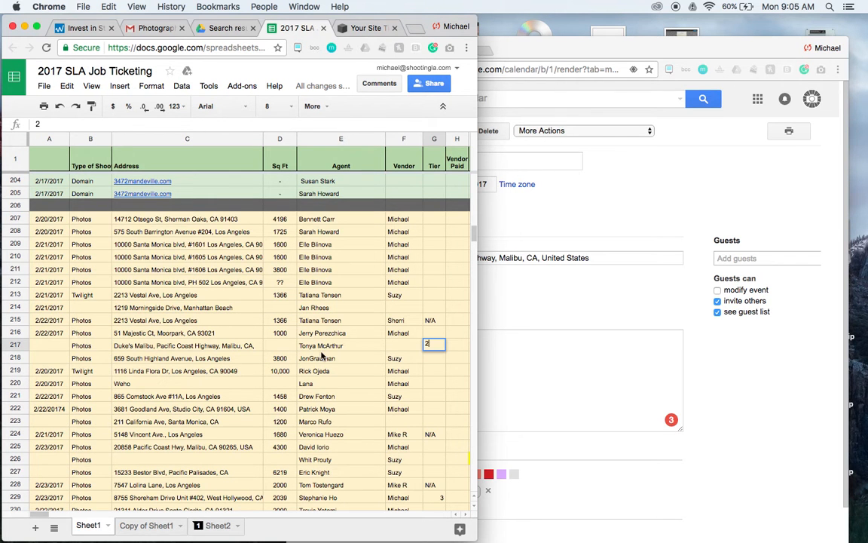
{"action": "left_click", "coordinate": [225, 358]}
Save the Wed Feb 22 9:30am event with its updated location, keeping the edits.
{"action": "left_click", "coordinate": [570, 221]}
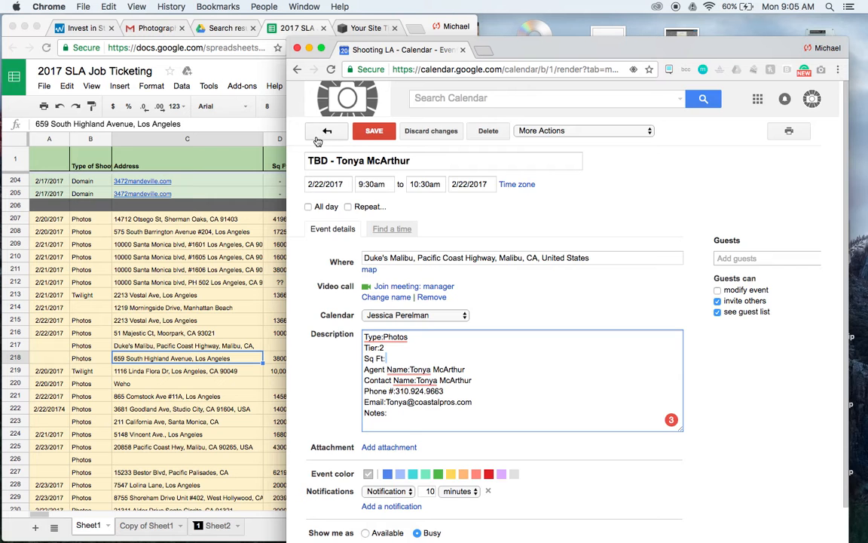
{"action": "left_click", "coordinate": [324, 132]}
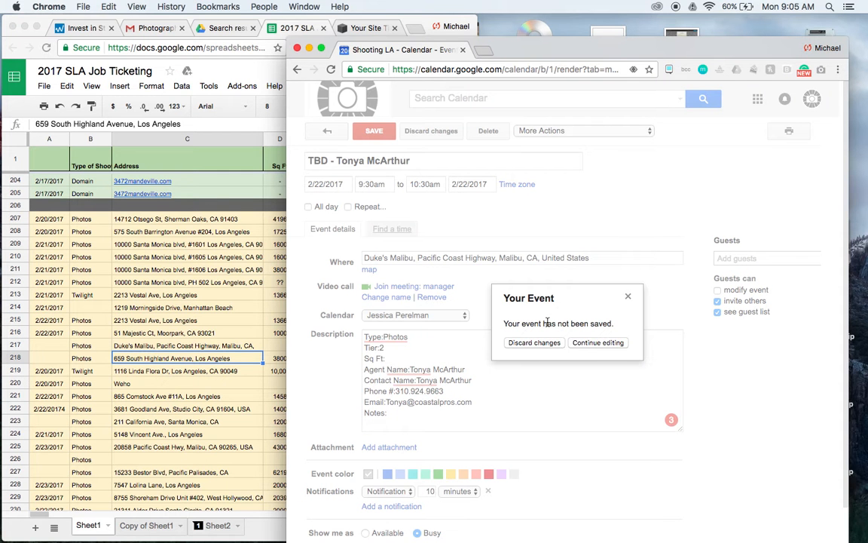
{"action": "left_click", "coordinate": [583, 343]}
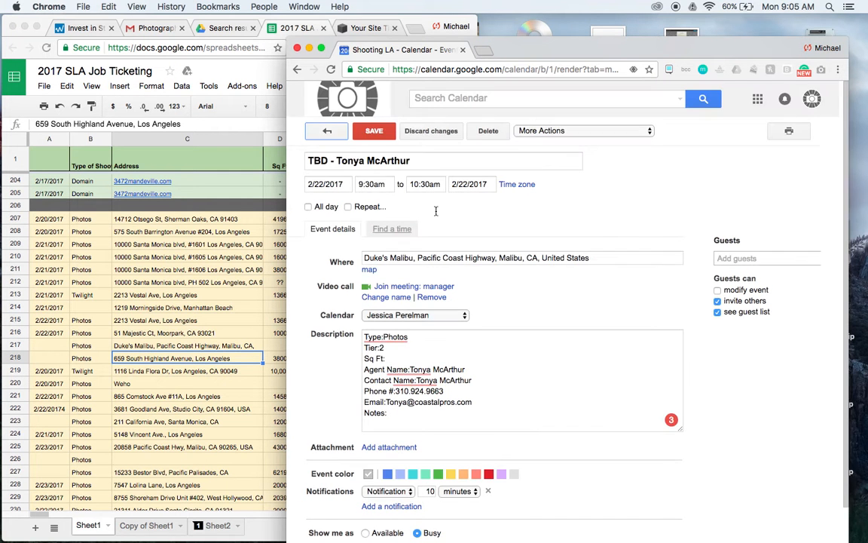
{"action": "left_click", "coordinate": [374, 131]}
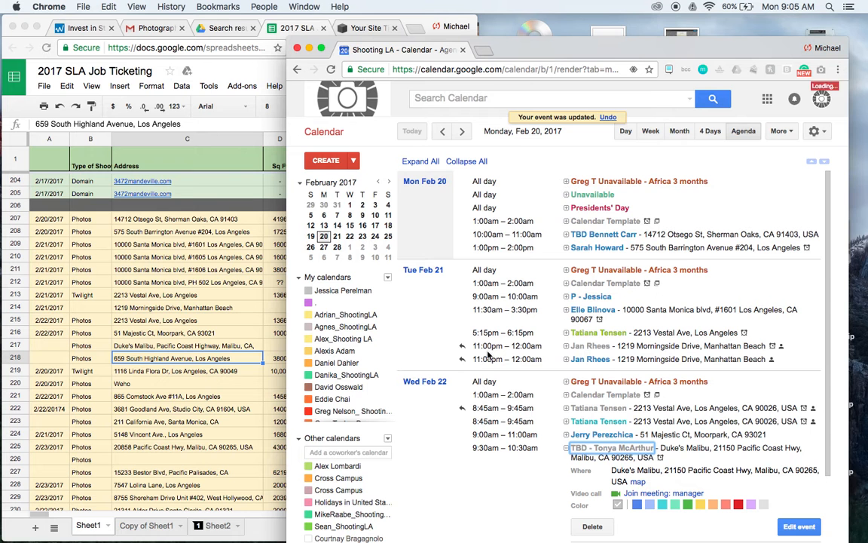
Collapse the Wed Feb 22 9:30am event in the agenda and compare that day's remaining events with the spreadsheet rows.
{"action": "left_click", "coordinate": [218, 252]}
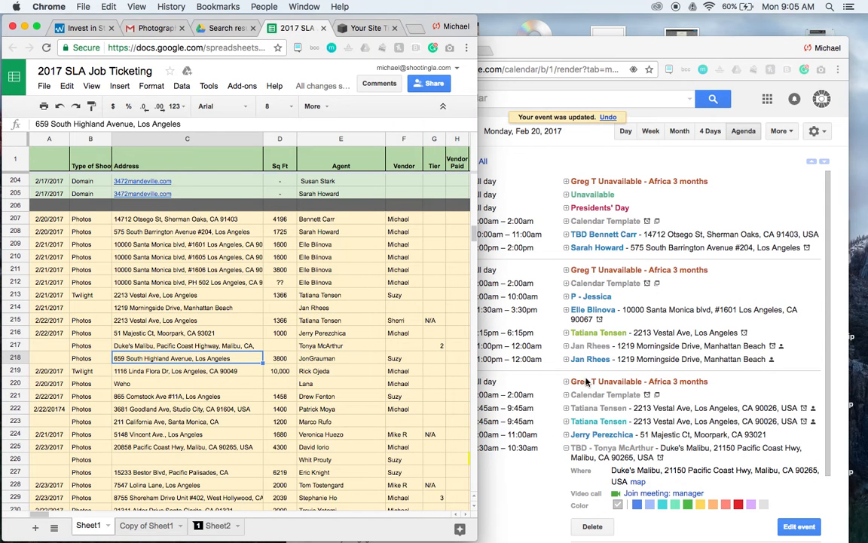
{"action": "scroll", "coordinate": [582, 311], "scroll_direction": "down", "scroll_amount": 1}
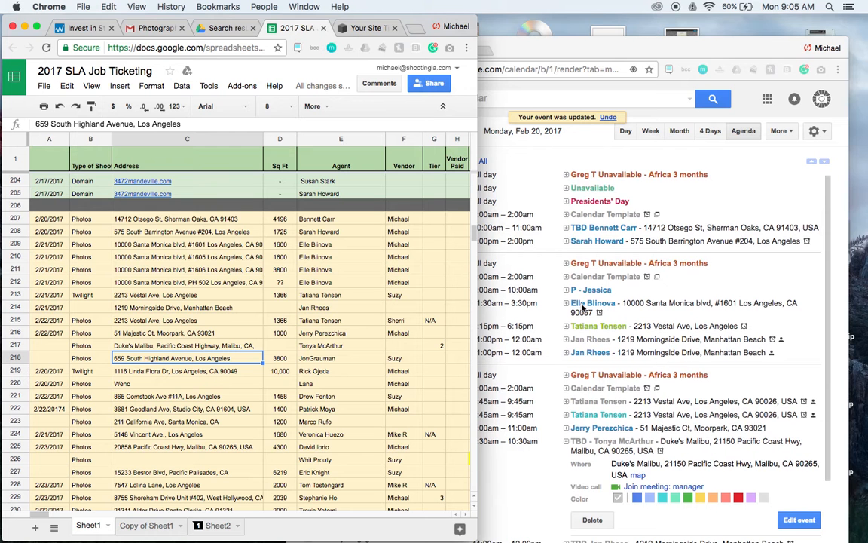
{"action": "scroll", "coordinate": [582, 307], "scroll_direction": "down", "scroll_amount": 5}
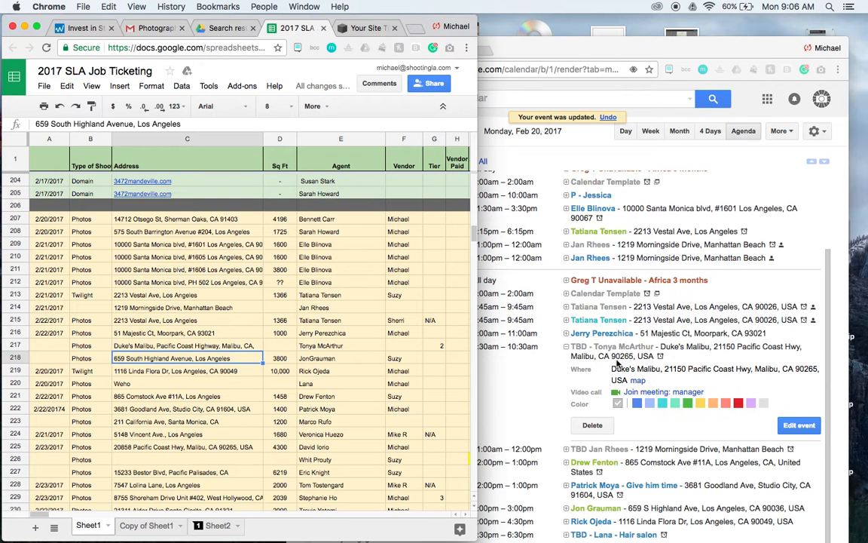
{"action": "left_click", "coordinate": [556, 315]}
{"action": "left_click", "coordinate": [617, 349]}
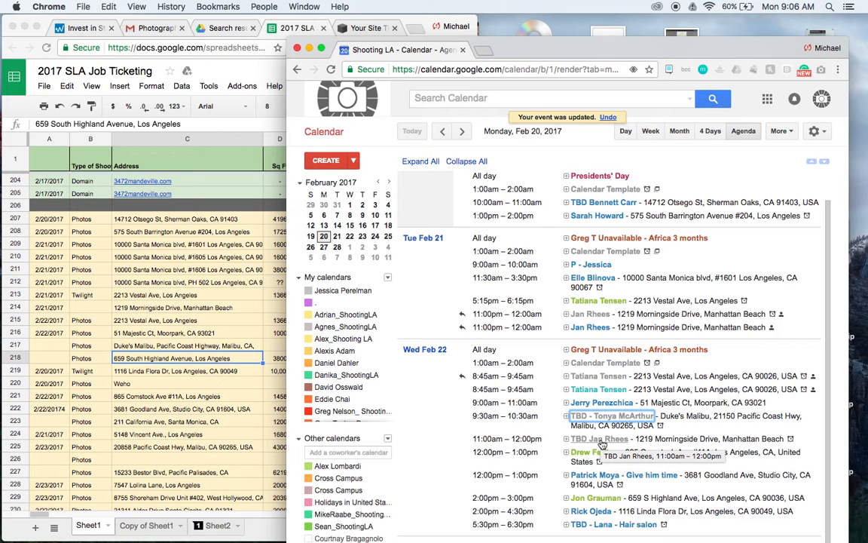
{"action": "left_click", "coordinate": [132, 320]}
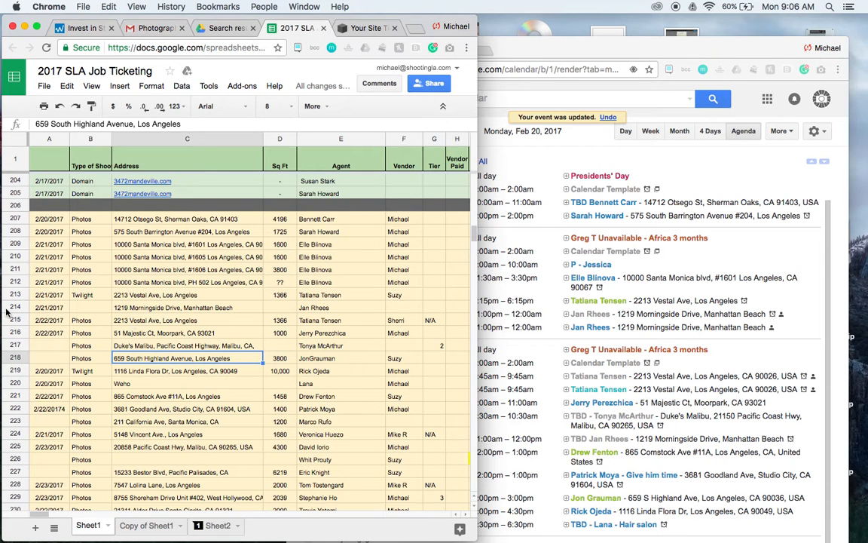
Reorder the Feb 22 jobs by moving row 214 below row 216 and rows 221 and 222 up to rows 218 and 219.
{"action": "left_click_drag", "start_coordinate": [11, 309], "coordinate": [13, 341]}
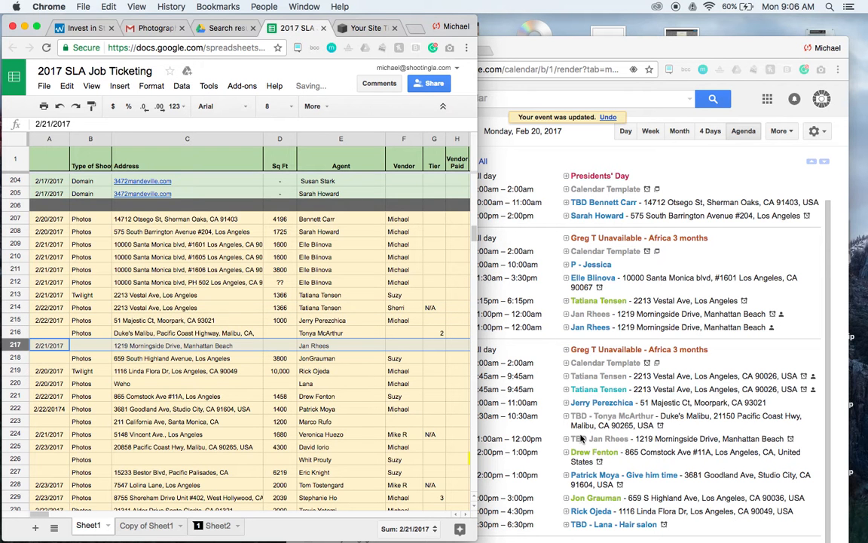
{"action": "left_click", "coordinate": [13, 396]}
{"action": "left_click_drag", "start_coordinate": [14, 396], "coordinate": [13, 356]}
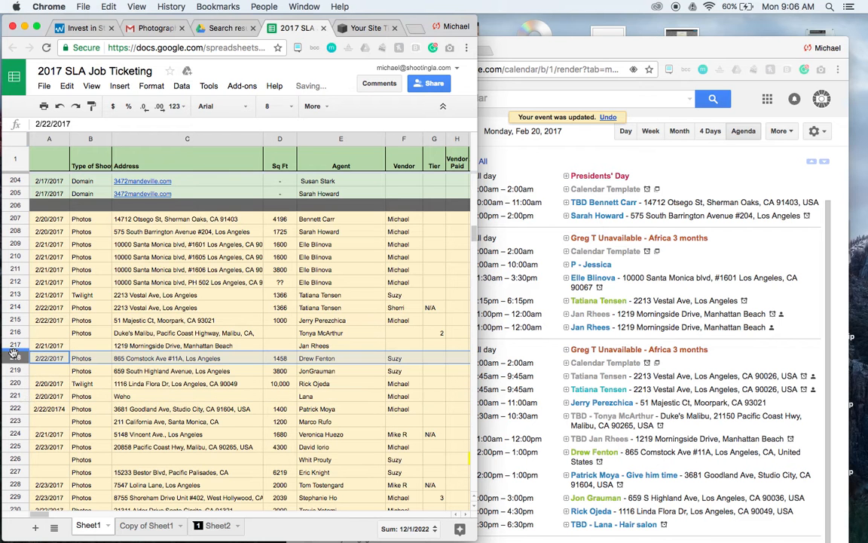
{"action": "left_click", "coordinate": [14, 409]}
{"action": "left_click_drag", "start_coordinate": [14, 409], "coordinate": [18, 373]}
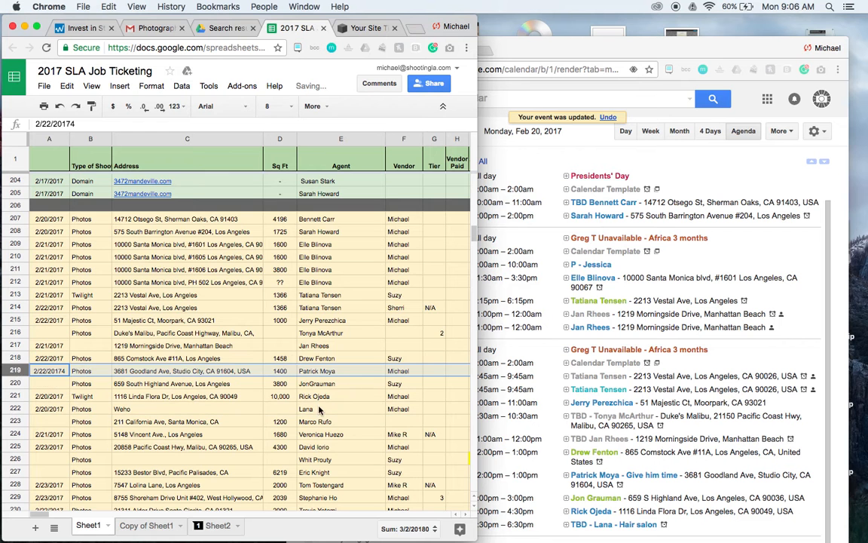
Insert the missing space between the first and last name in row 220's Agent cell.
{"action": "double_click", "coordinate": [308, 386]}
{"action": "left_click", "coordinate": [302, 381]}
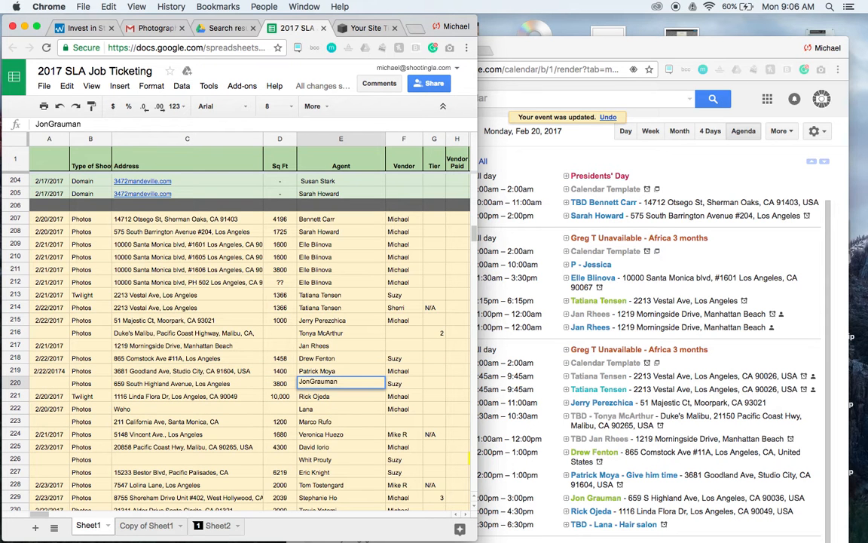
{"action": "left_click", "coordinate": [335, 409]}
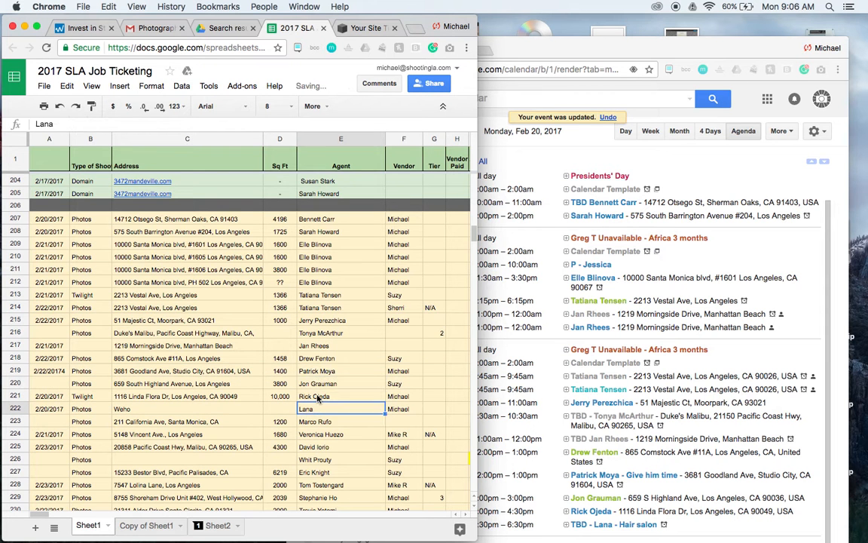
Compare rows 221 and 222 with the last Wed Feb 22 events, advancing the agenda to Tuesday, Feb 21.
{"action": "left_click", "coordinate": [318, 397]}
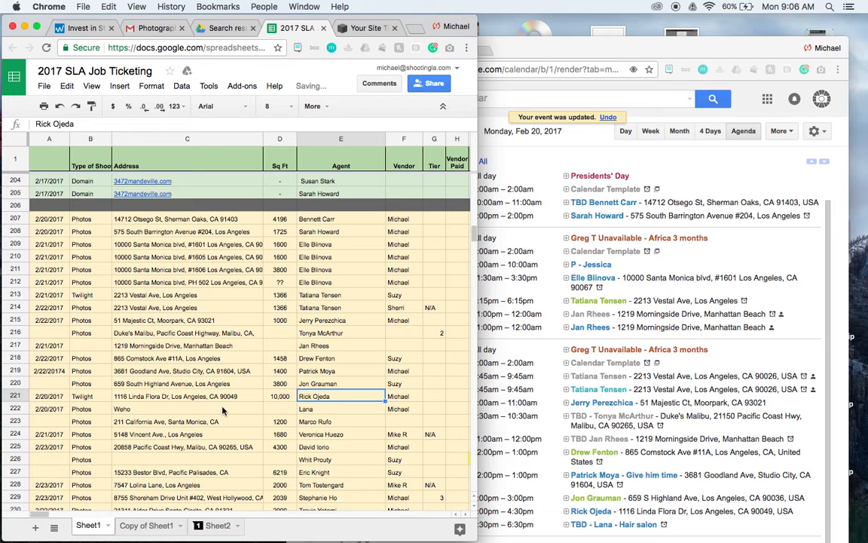
{"action": "double_click", "coordinate": [121, 408]}
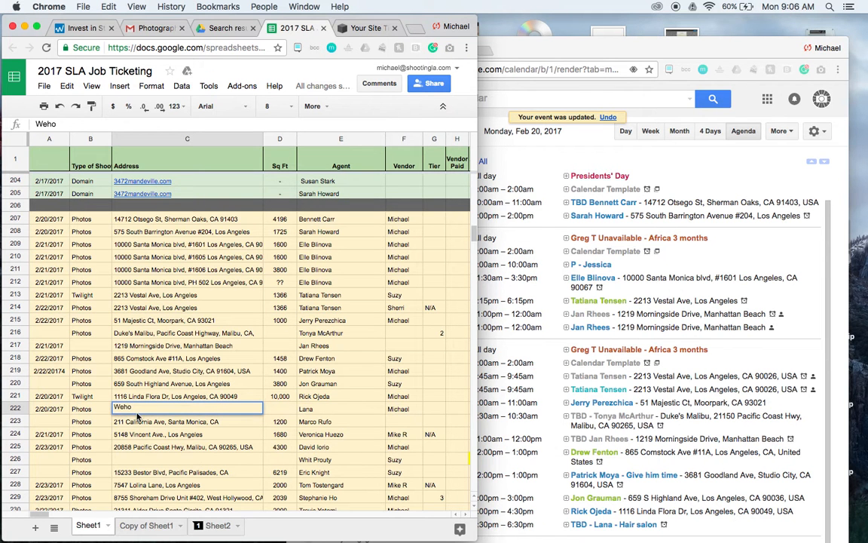
{"action": "left_click", "coordinate": [675, 459]}
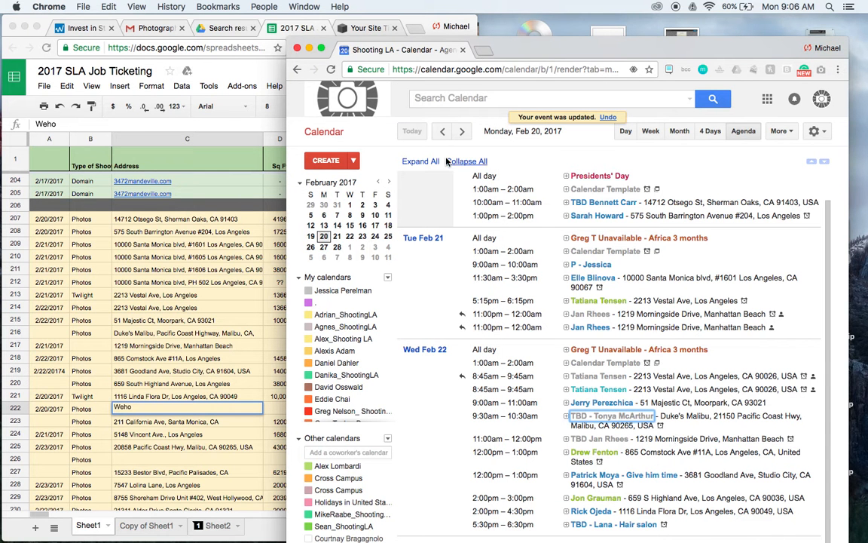
{"action": "left_click", "coordinate": [457, 132]}
{"action": "left_click", "coordinate": [34, 361]}
{"action": "left_click", "coordinate": [44, 410]}
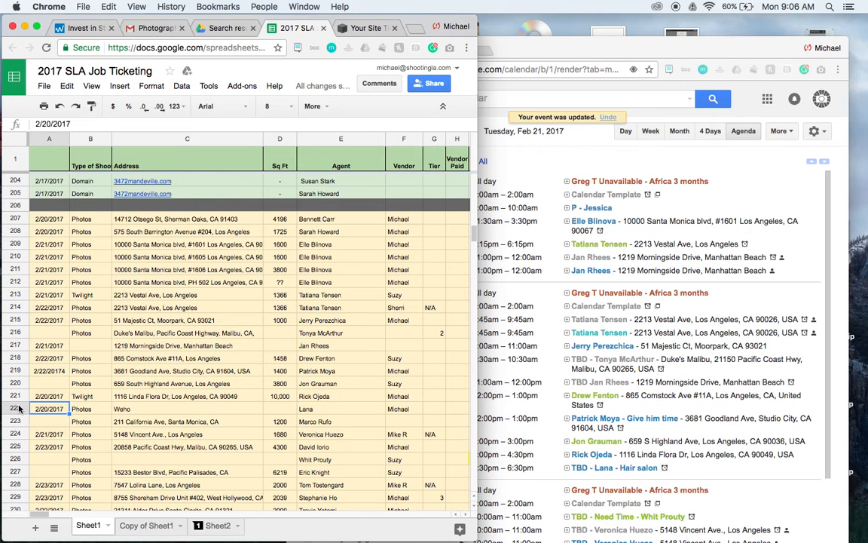
Widen the spreadsheet window and add a bottom border to row 222 to close off the Feb 22 jobs.
{"action": "left_click", "coordinate": [15, 409]}
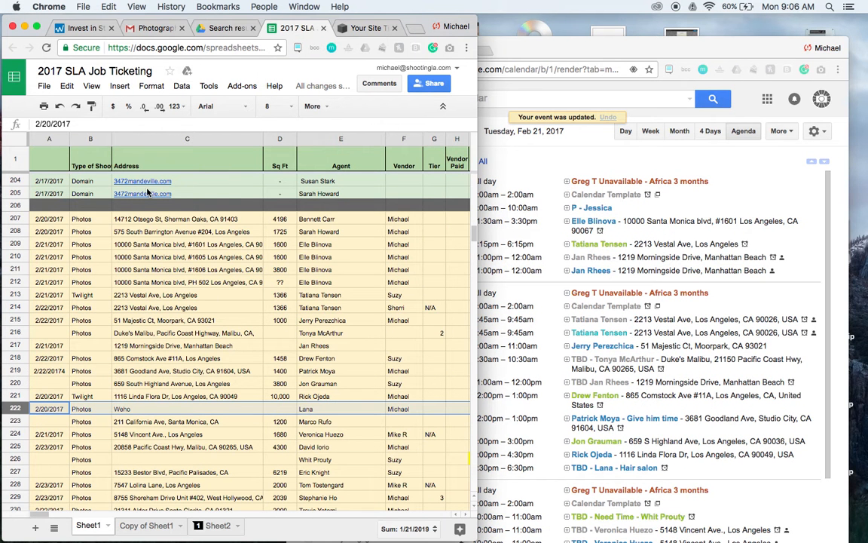
{"action": "left_click_drag", "start_coordinate": [476, 219], "coordinate": [662, 219]}
{"action": "left_click", "coordinate": [405, 105]}
{"action": "left_click", "coordinate": [468, 149]}
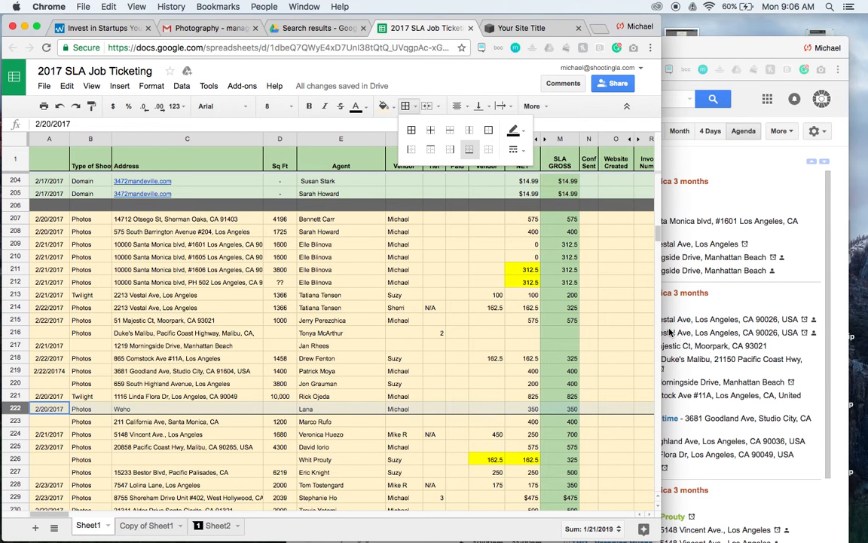
Check the agenda for where Feb 20 ends and add a bottom border to row 208, that day's last job.
{"action": "left_click", "coordinate": [715, 311]}
{"action": "scroll", "coordinate": [615, 285], "scroll_direction": "down", "scroll_amount": 1}
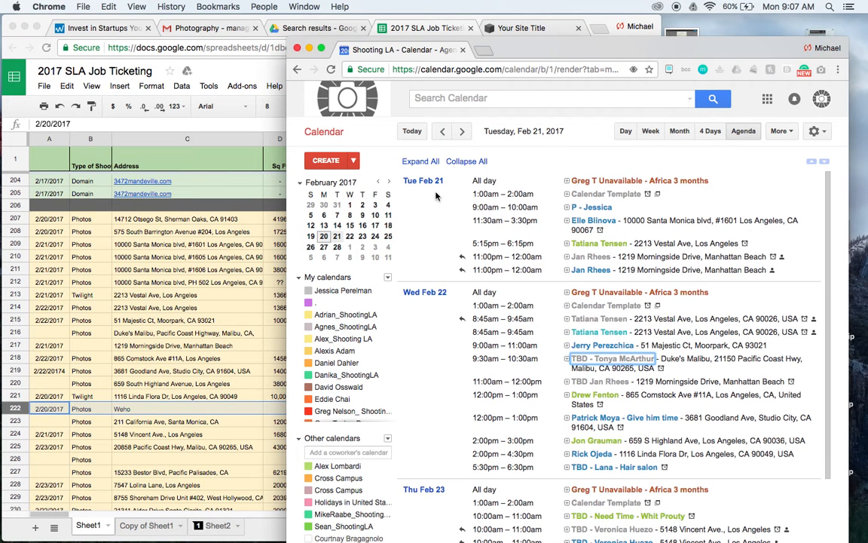
{"action": "left_click", "coordinate": [208, 261]}
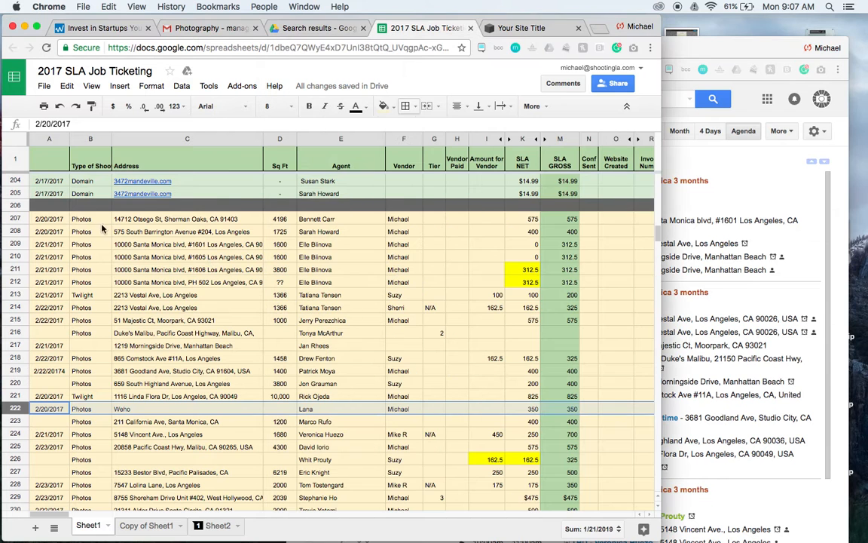
{"action": "left_click", "coordinate": [10, 235]}
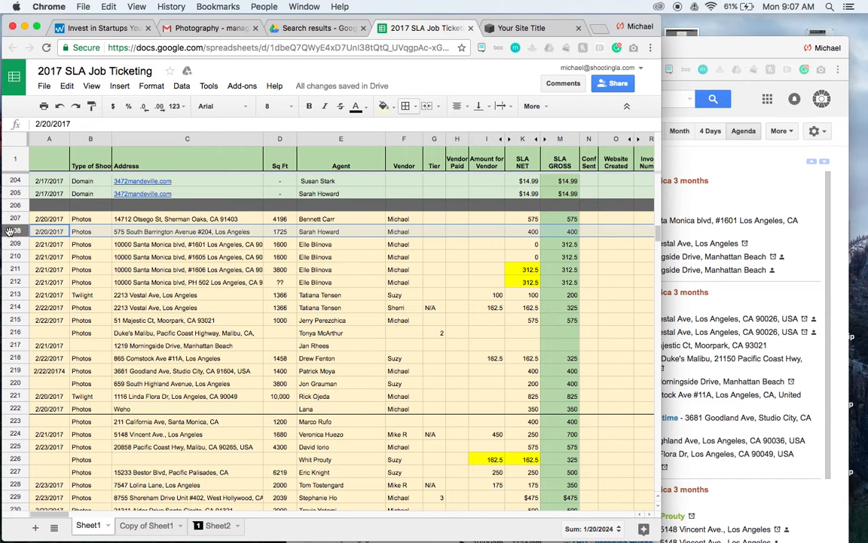
{"action": "left_click", "coordinate": [416, 107]}
{"action": "left_click", "coordinate": [469, 149]}
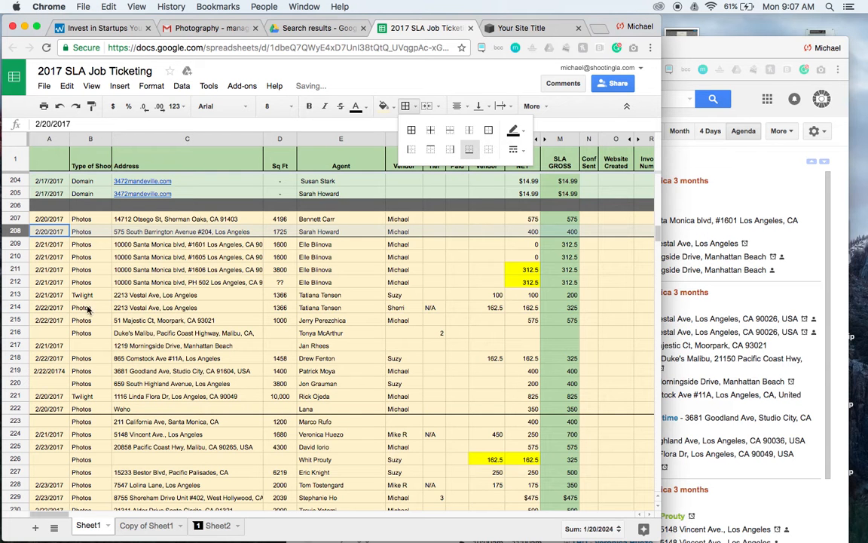
Check the Tue Feb 21 events in the agenda and add a bottom border to row 213, that day's last job.
{"action": "left_click", "coordinate": [664, 262]}
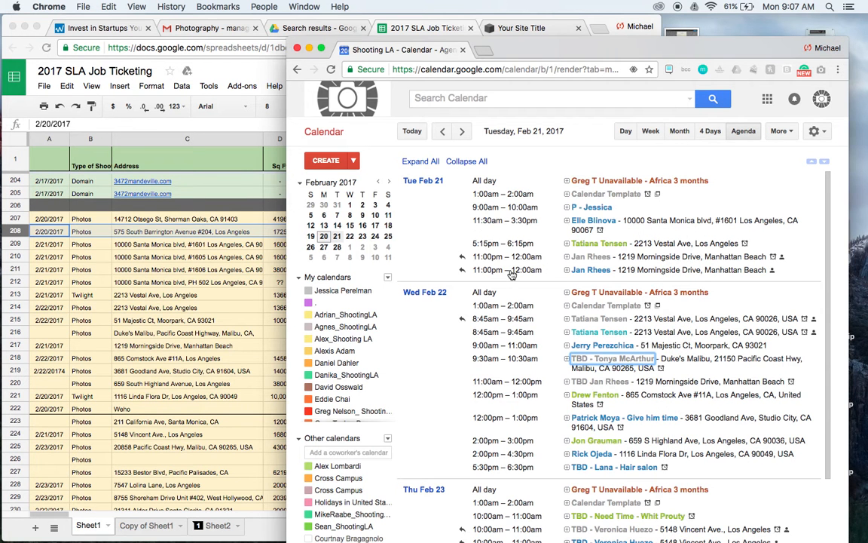
{"action": "left_click", "coordinate": [125, 341]}
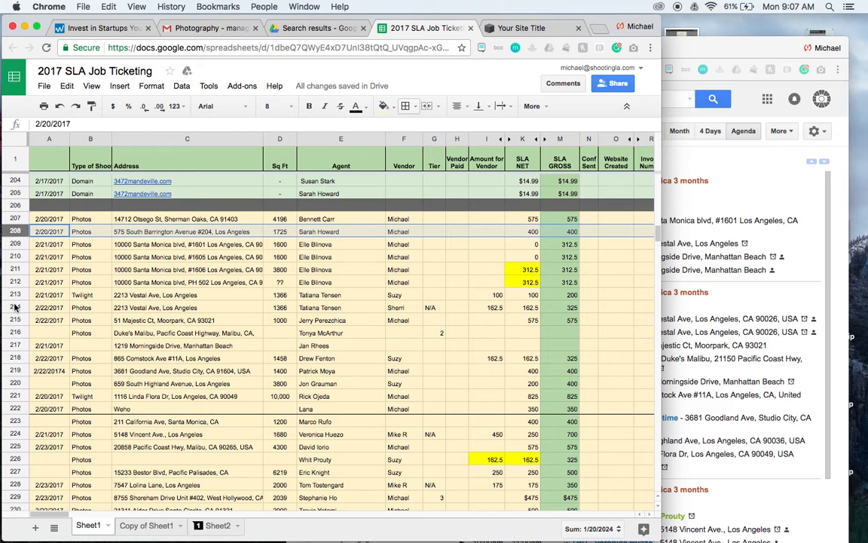
{"action": "left_click", "coordinate": [15, 294]}
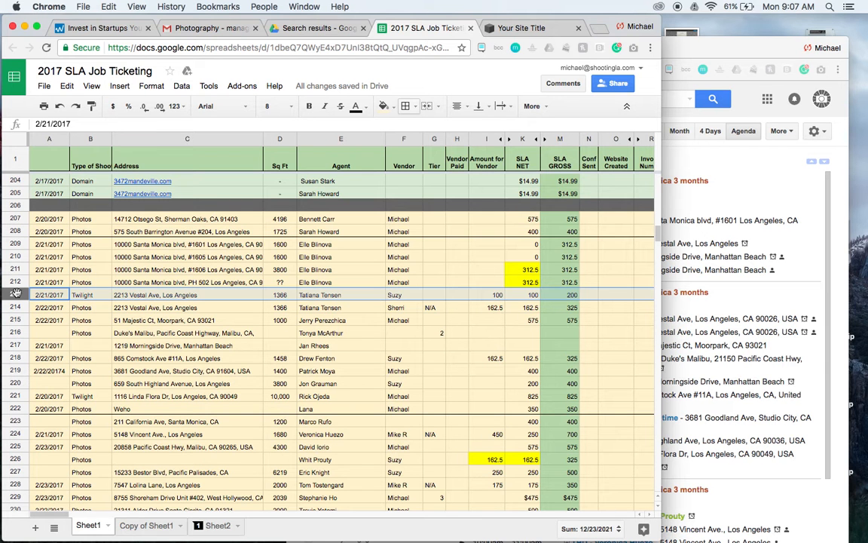
{"action": "left_click", "coordinate": [406, 106]}
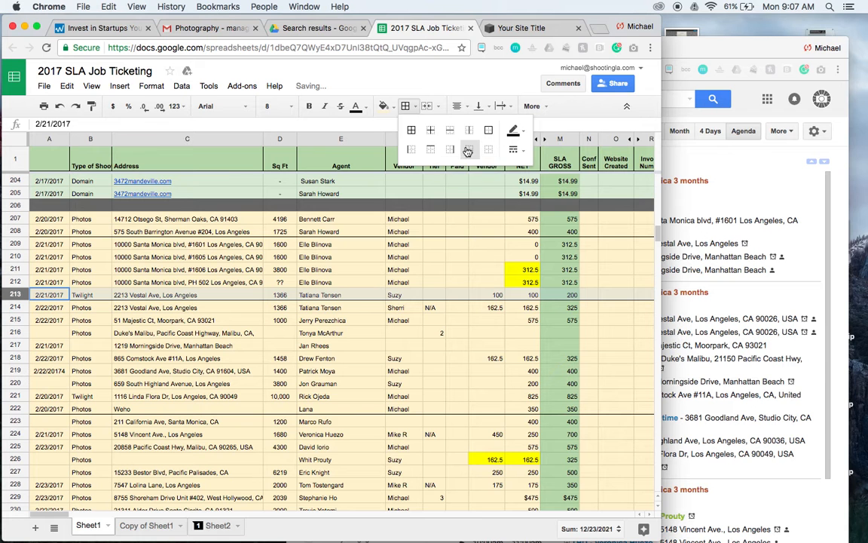
Narrow the spreadsheet window so the agenda's Wed Feb 22 and Thu Feb 23 event times can be read beside it.
{"action": "right_click", "coordinate": [759, 160]}
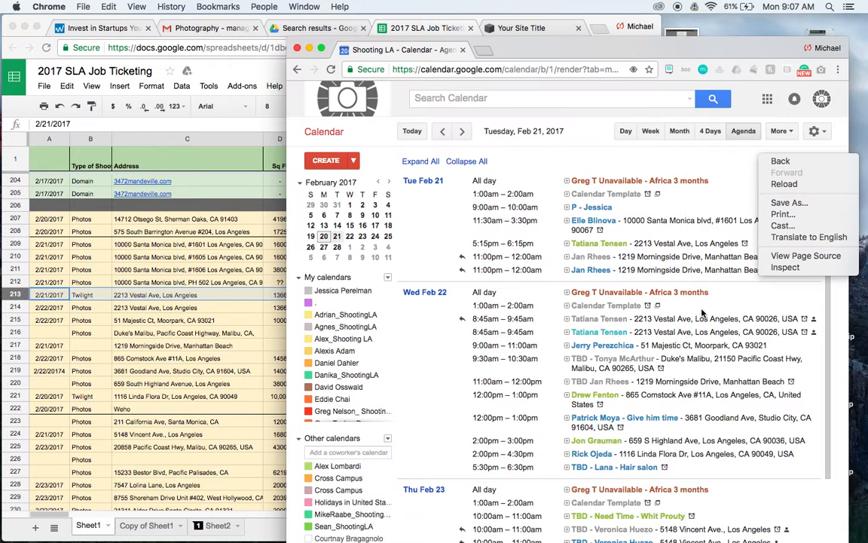
{"action": "left_click", "coordinate": [823, 401]}
{"action": "scroll", "coordinate": [823, 400], "scroll_direction": "down", "scroll_amount": 2}
{"action": "left_click", "coordinate": [144, 371]}
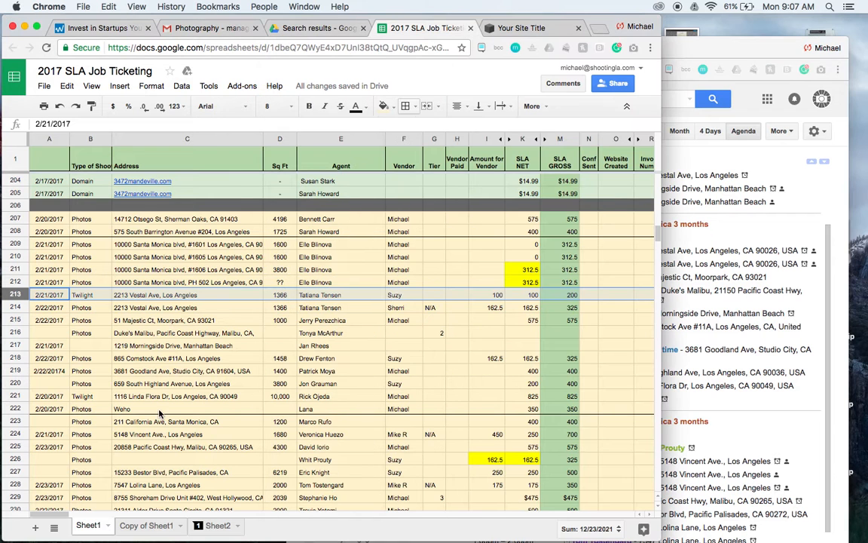
{"action": "left_click", "coordinate": [661, 424]}
{"action": "left_click", "coordinate": [269, 383]}
{"action": "left_click_drag", "start_coordinate": [660, 463], "coordinate": [435, 457]}
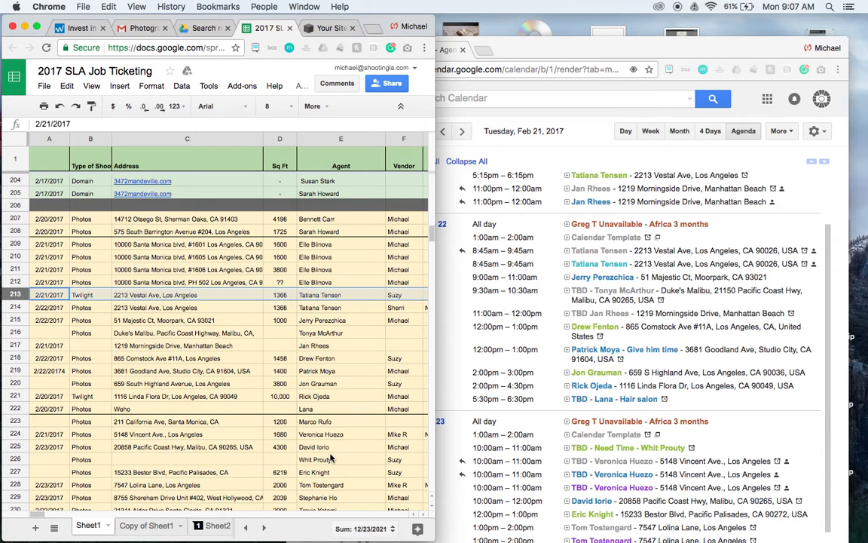
Move row 223 and the Photos row without an address, row 225, to the end of the job list.
{"action": "scroll", "coordinate": [508, 458], "scroll_direction": "down", "scroll_amount": 2}
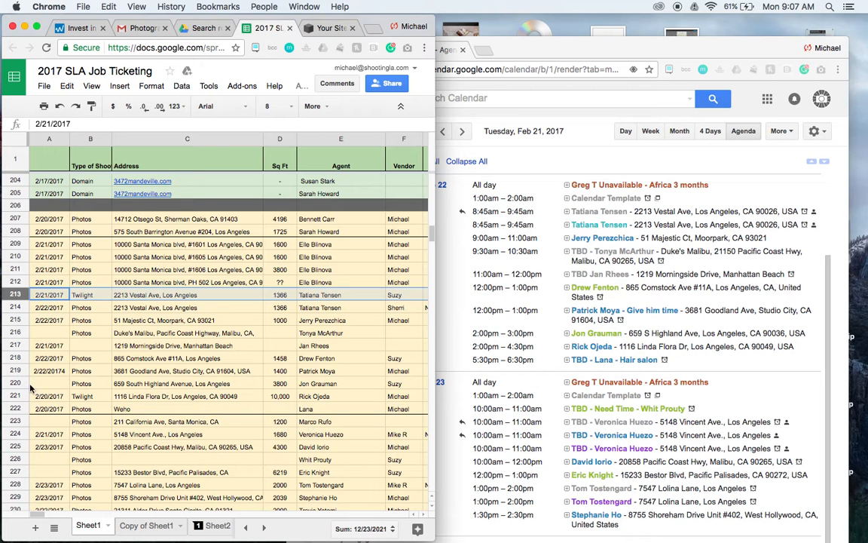
{"action": "scroll", "coordinate": [58, 407], "scroll_direction": "down", "scroll_amount": 3}
{"action": "left_click_drag", "start_coordinate": [15, 345], "coordinate": [15, 462]}
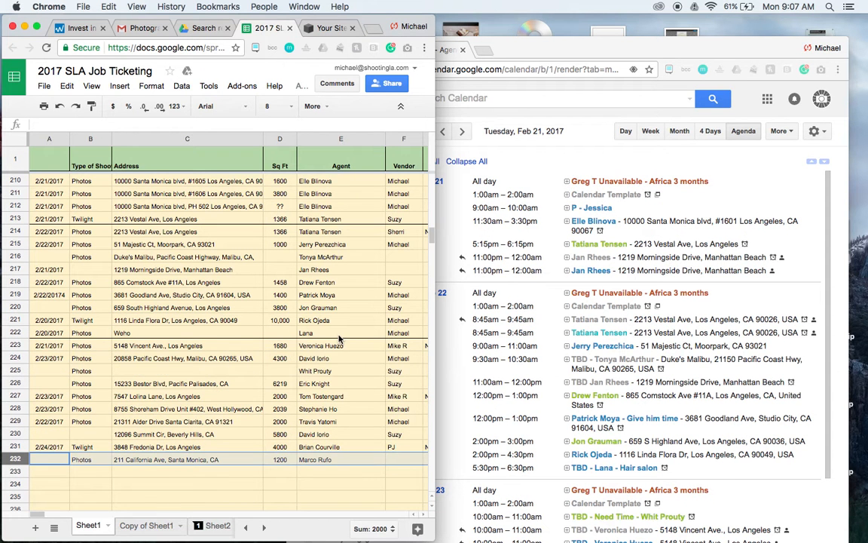
{"action": "scroll", "coordinate": [548, 364], "scroll_direction": "down", "scroll_amount": 3}
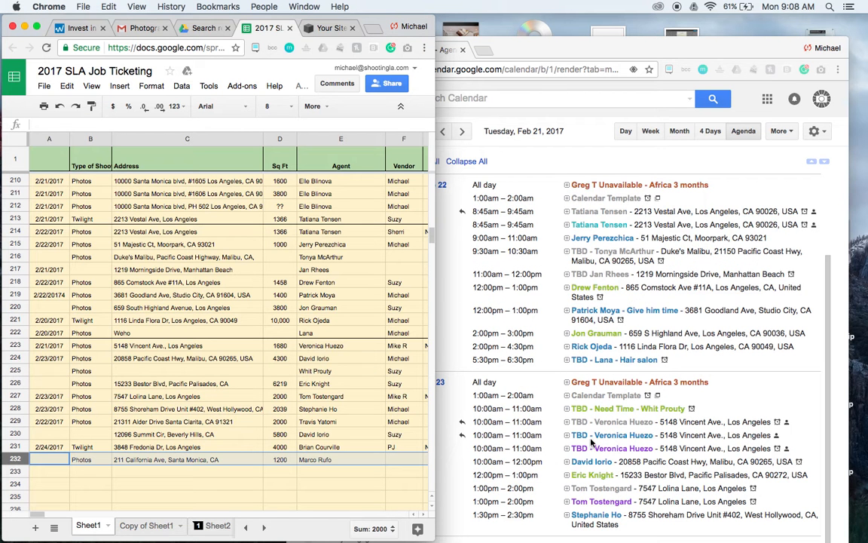
{"action": "left_click", "coordinate": [15, 370]}
{"action": "left_click_drag", "start_coordinate": [15, 370], "coordinate": [15, 462]}
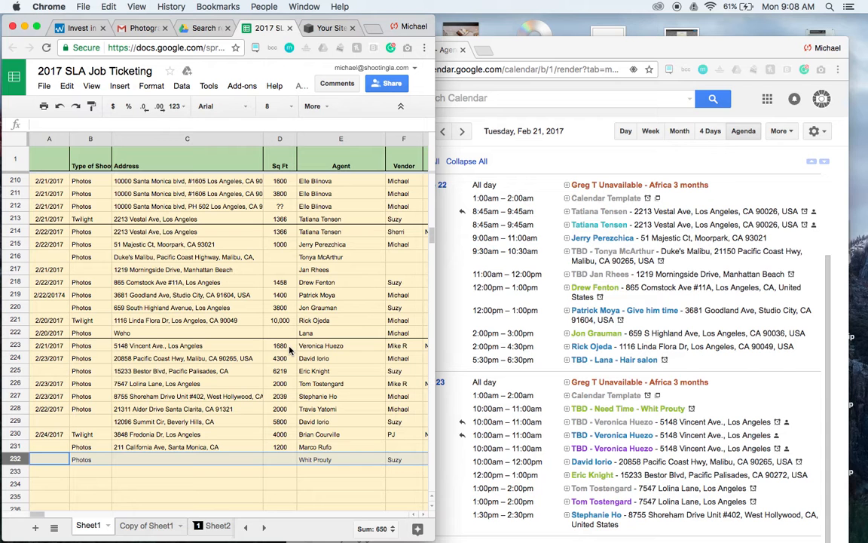
Check rows 223 to 227 against the Thu Feb 23 events, advancing the agenda to Thursday, Feb 23.
{"action": "left_click", "coordinate": [289, 347]}
{"action": "left_click", "coordinate": [288, 360]}
{"action": "left_click", "coordinate": [305, 372]}
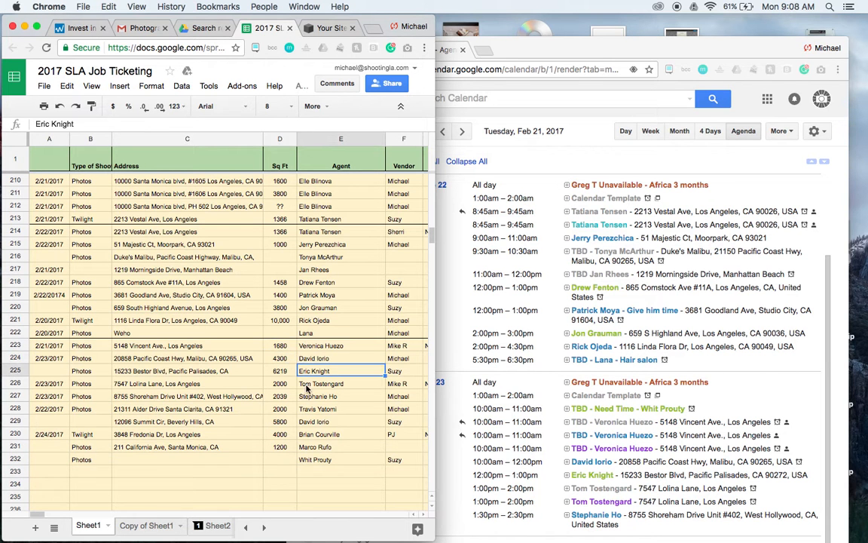
{"action": "left_click", "coordinate": [306, 385]}
{"action": "left_click", "coordinate": [360, 396]}
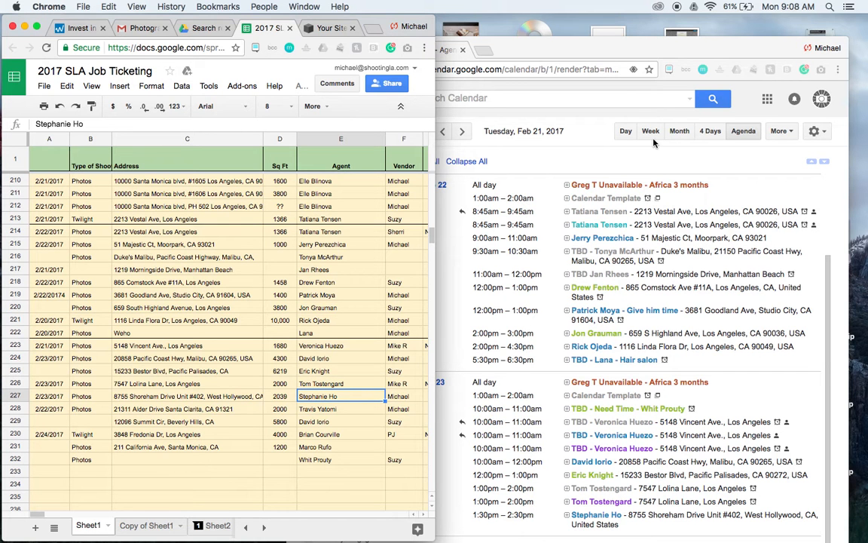
{"action": "left_click", "coordinate": [495, 130]}
{"action": "left_click", "coordinate": [463, 132]}
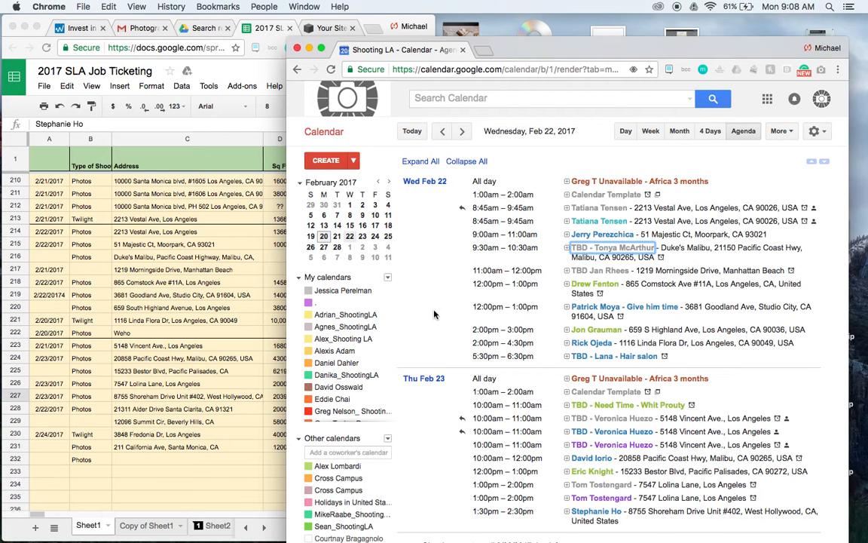
{"action": "left_click", "coordinate": [463, 133]}
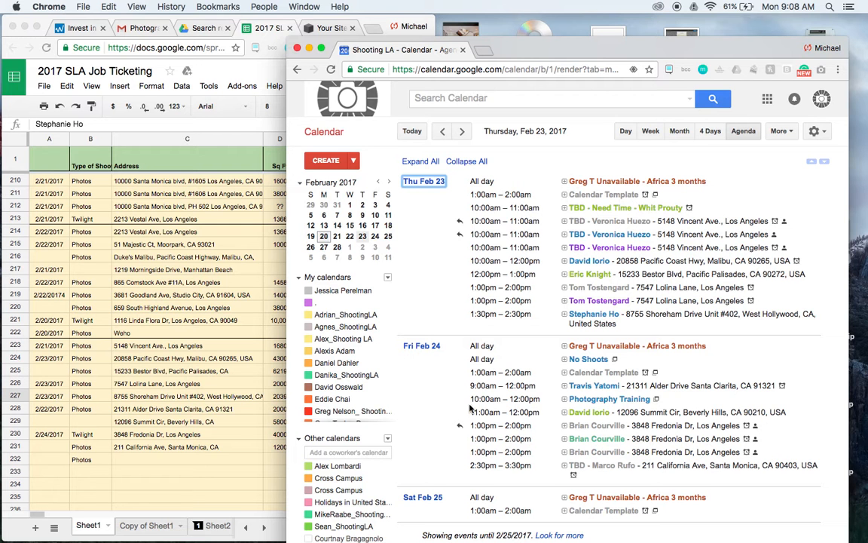
{"action": "left_click", "coordinate": [195, 391]}
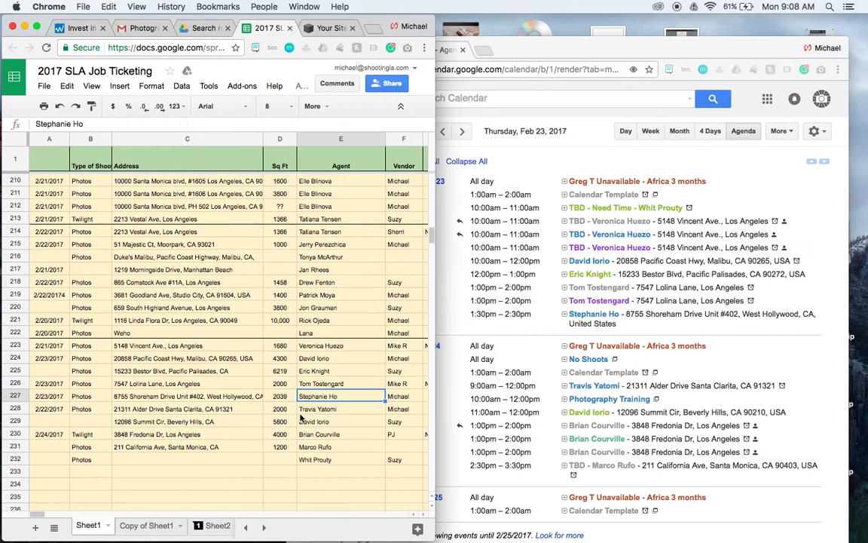
Add a bottom border to row 227 to close off the Feb 23 jobs, widening the spreadsheet window only for this change.
{"action": "left_click", "coordinate": [15, 395]}
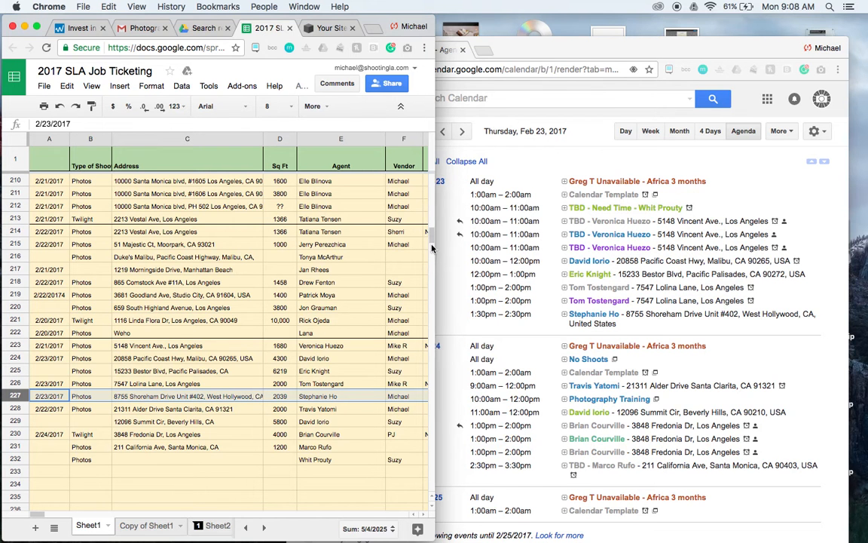
{"action": "left_click_drag", "start_coordinate": [436, 252], "coordinate": [571, 249]}
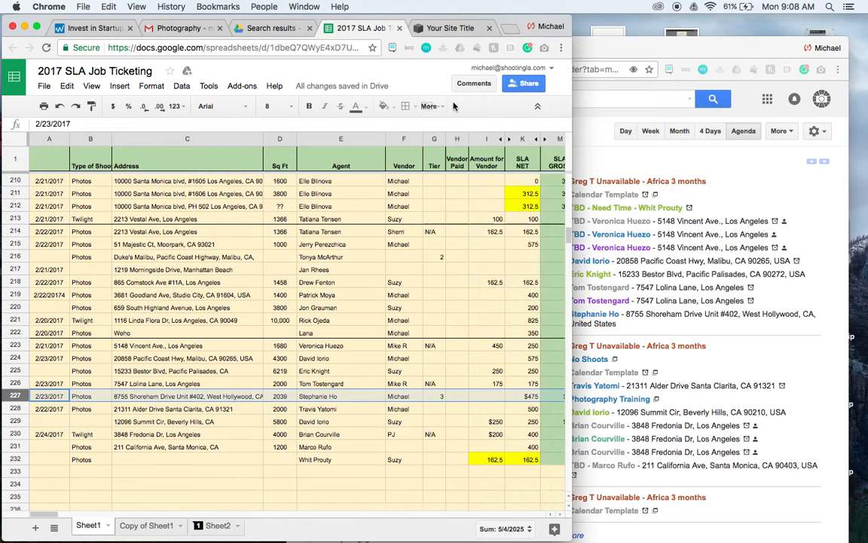
{"action": "left_click", "coordinate": [405, 105]}
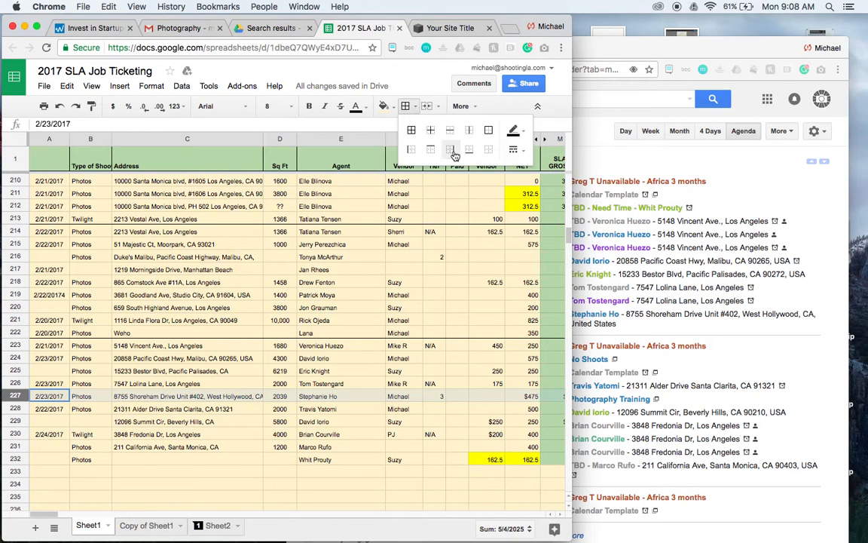
{"action": "left_click", "coordinate": [474, 154]}
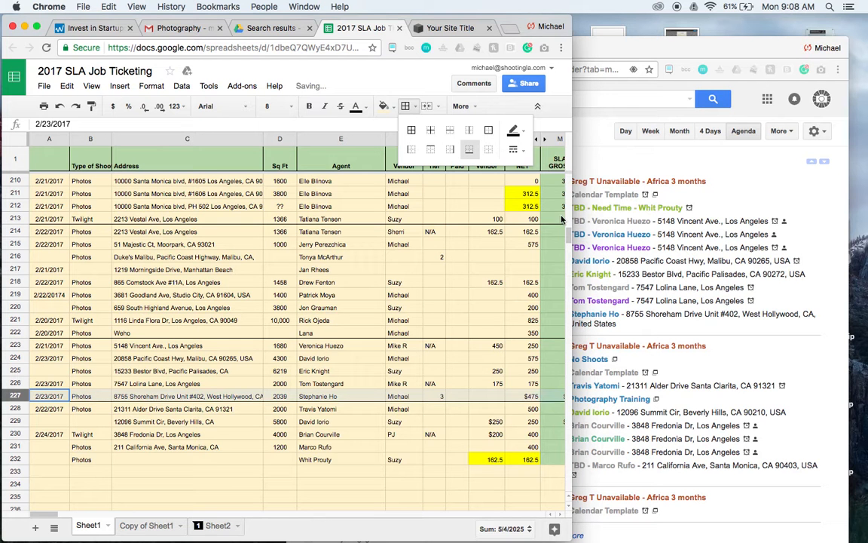
{"action": "left_click_drag", "start_coordinate": [571, 217], "coordinate": [435, 226]}
Compare the agents in rows 228 to 230 with the Fri Feb 24 events in the agenda.
{"action": "left_click", "coordinate": [269, 348]}
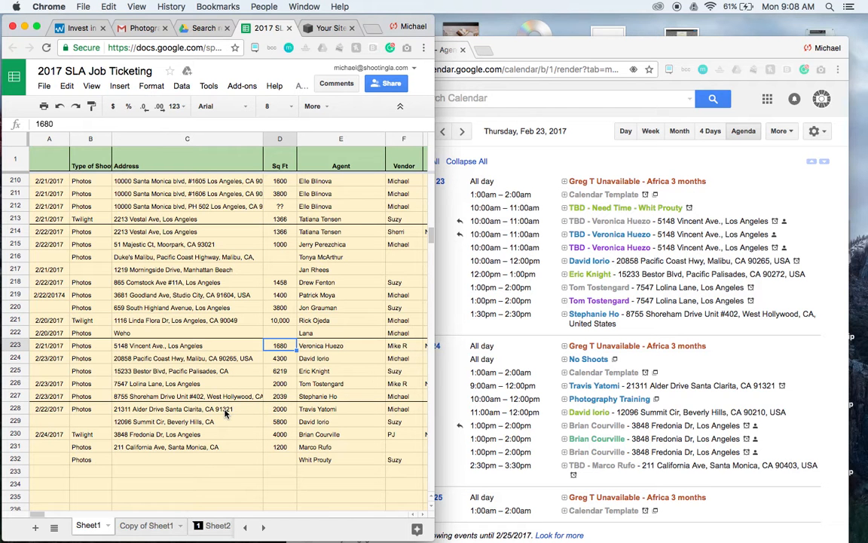
{"action": "left_click", "coordinate": [343, 408]}
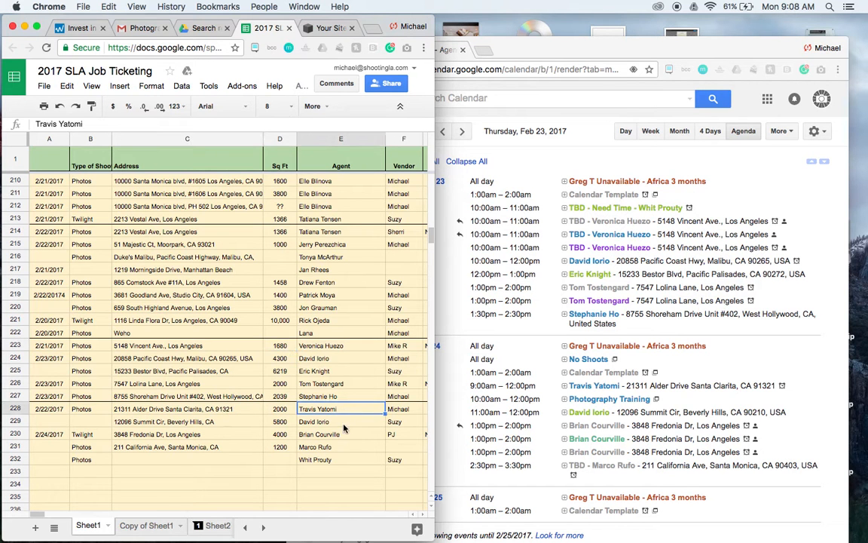
{"action": "left_click", "coordinate": [345, 424]}
{"action": "left_click", "coordinate": [343, 435]}
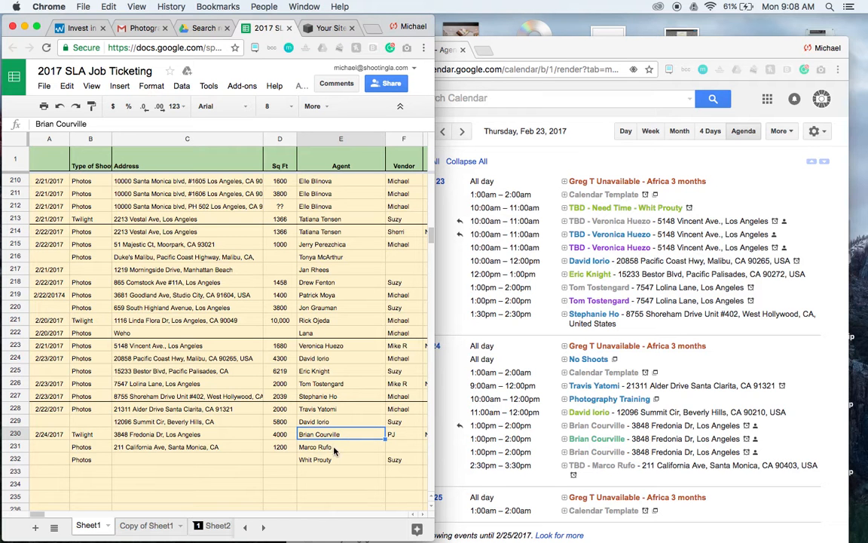